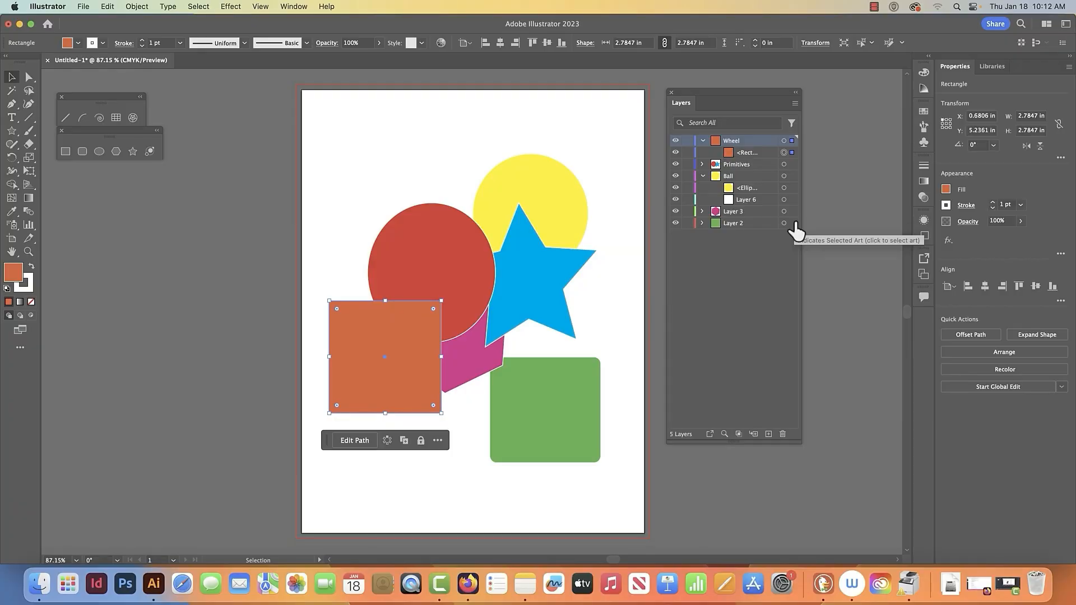
Delete all artwork from the artboard.
left_click(373, 143)
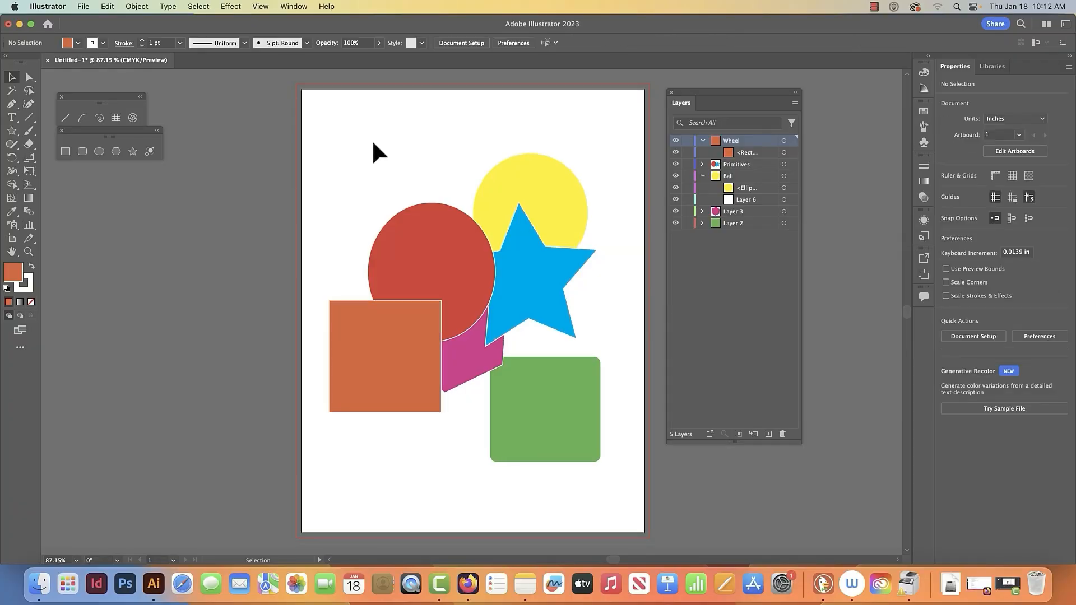
key("super+a")
key("Delete")
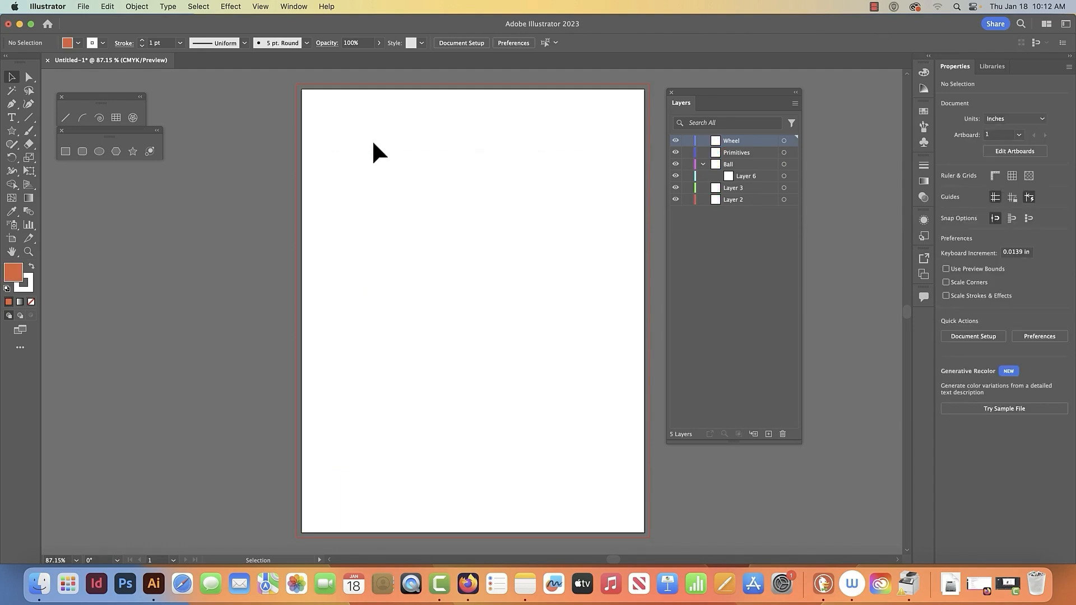
Delete the empty Layer 2 and Layer 3 from the document.
left_click(745, 201)
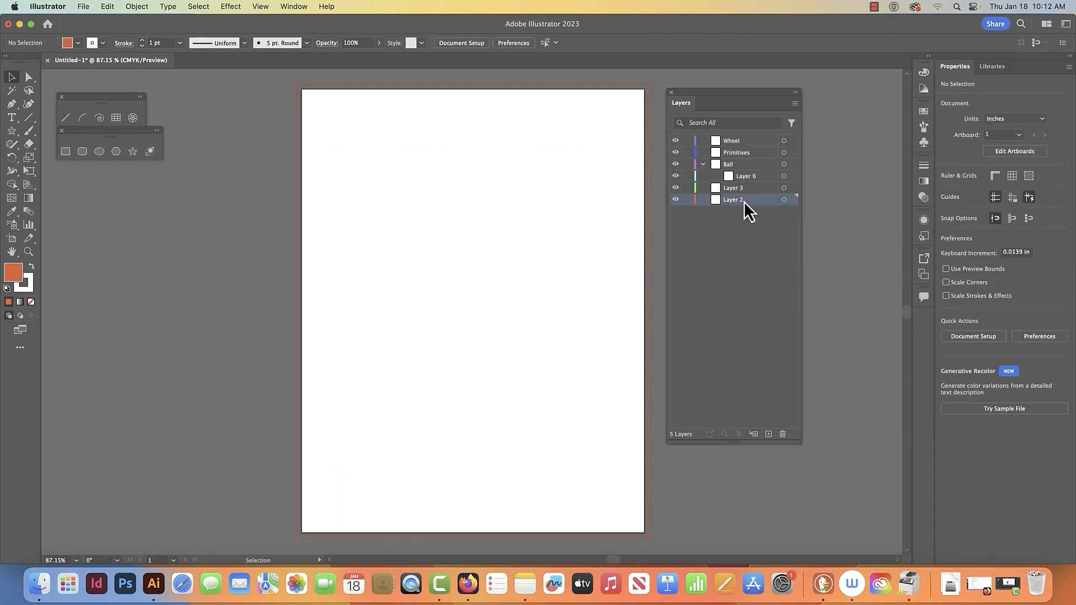
left_click(782, 434)
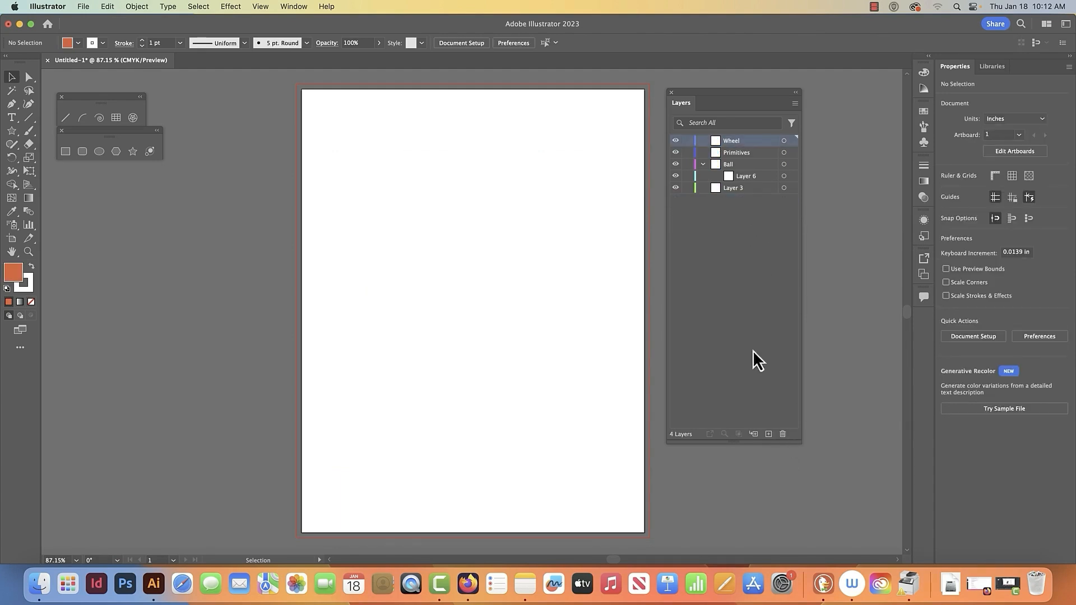
left_click(742, 190)
left_click(782, 433)
Examine the Eraser tool's options for angle, roundness and size, and leave them unchanged.
left_click(99, 151)
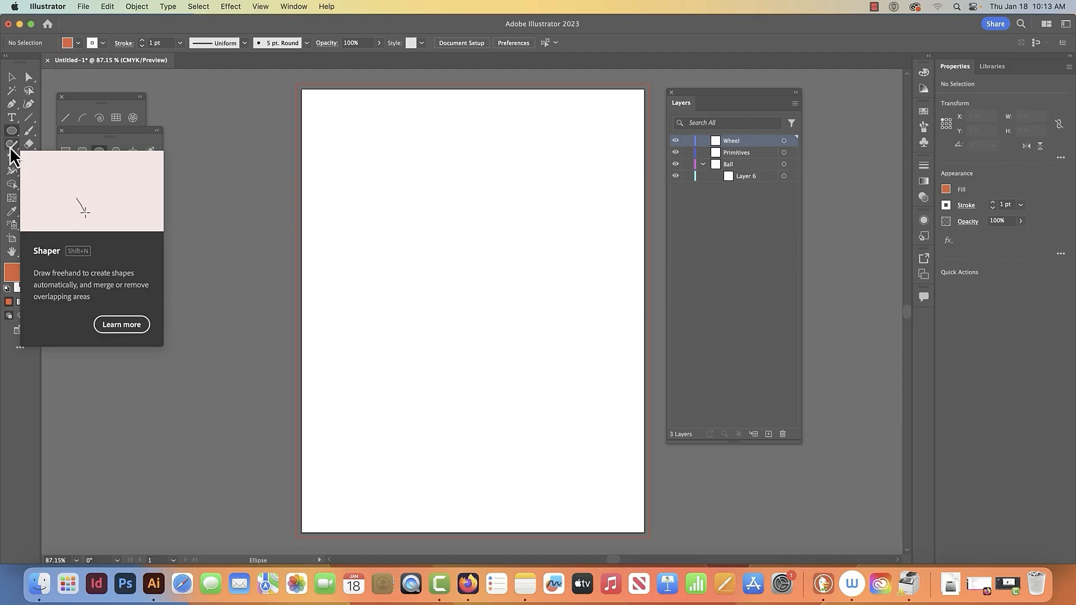
left_click(11, 146)
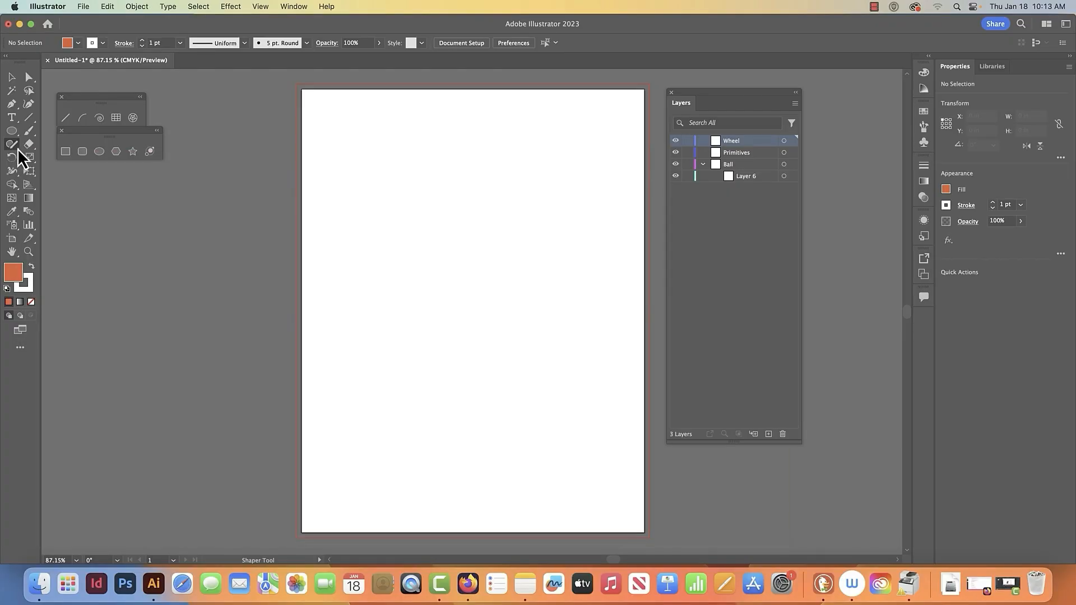
double_click(30, 146)
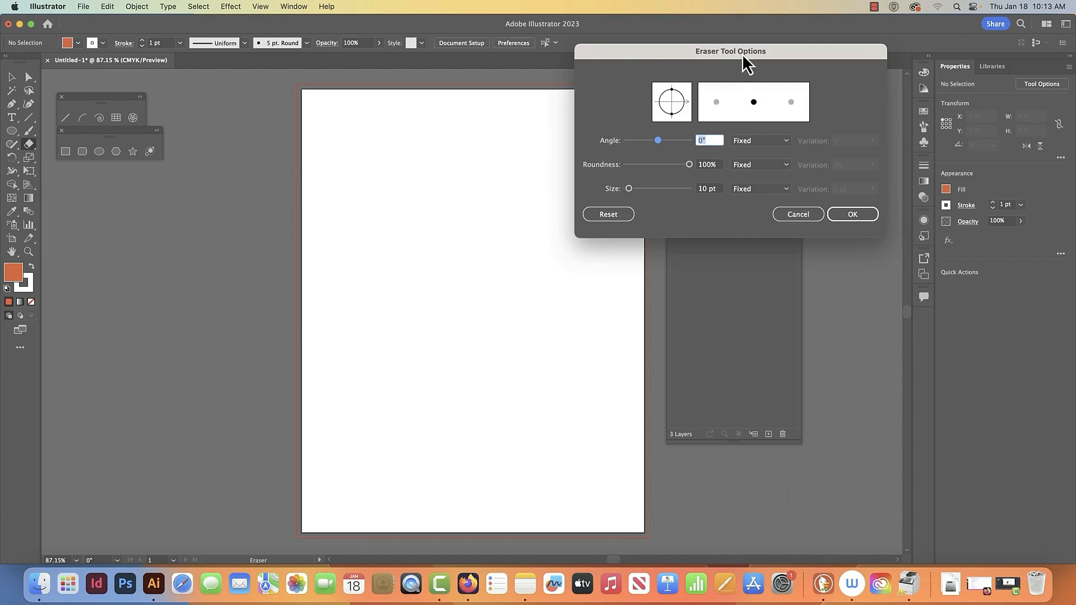
left_click(791, 215)
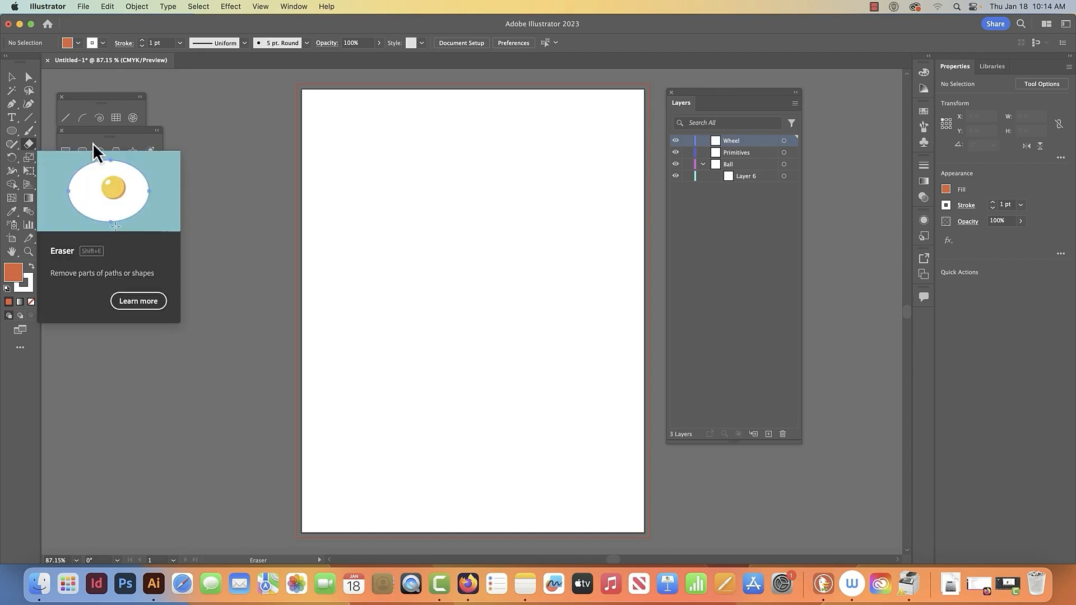
Create an ellipse with an exact width and height of 3 in on the artboard, and delete it.
left_click_drag(96, 133, 306, 115)
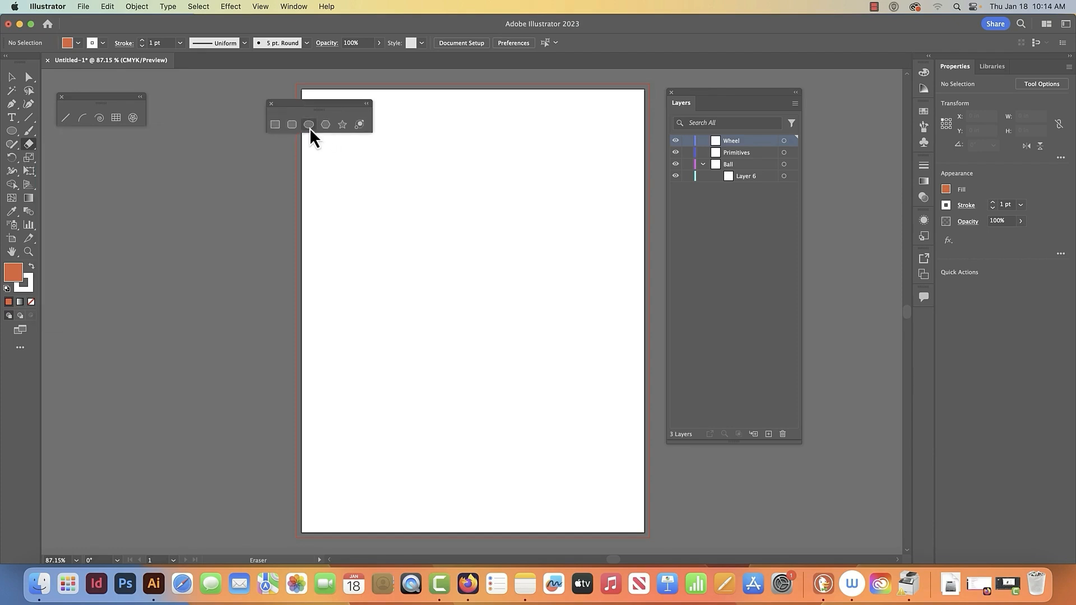
left_click(308, 124)
left_click(502, 245)
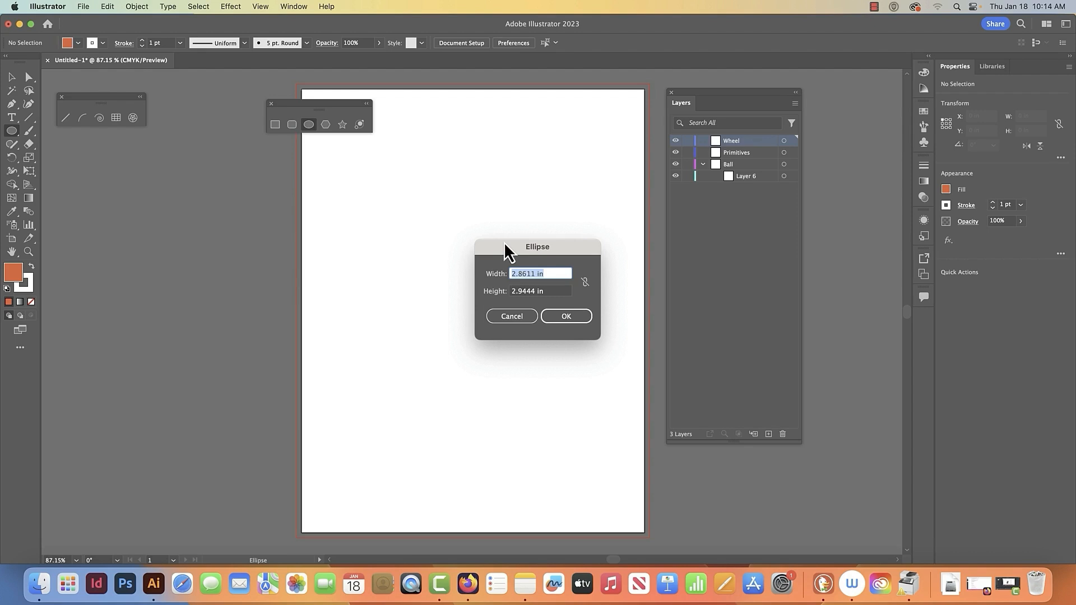
type("3")
key("Tab")
key("Tab")
key("Tab")
key("Tab")
key("Tab")
key("Tab")
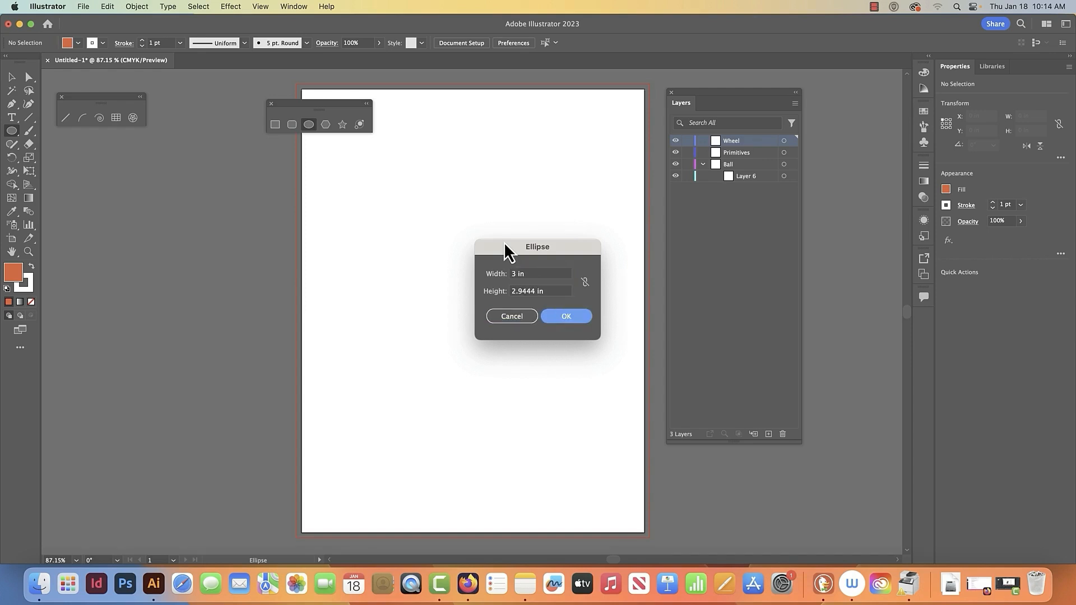
key("Tab")
key("Tab")
key("Tab")
key("Tab")
key("Tab")
key("Tab")
key("Tab")
key("Tab")
type("3")
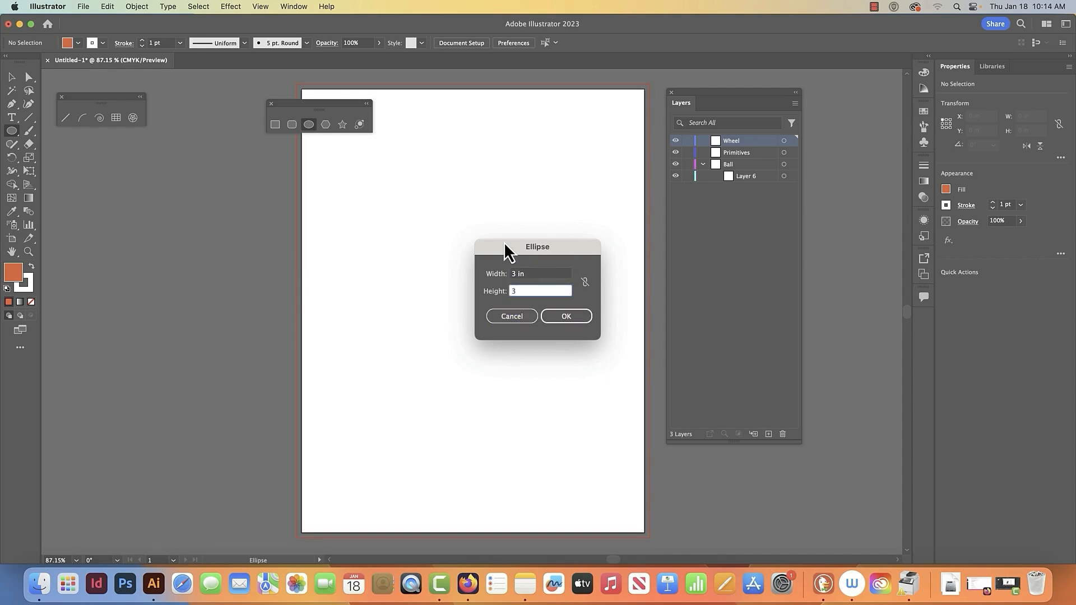
left_click(558, 318)
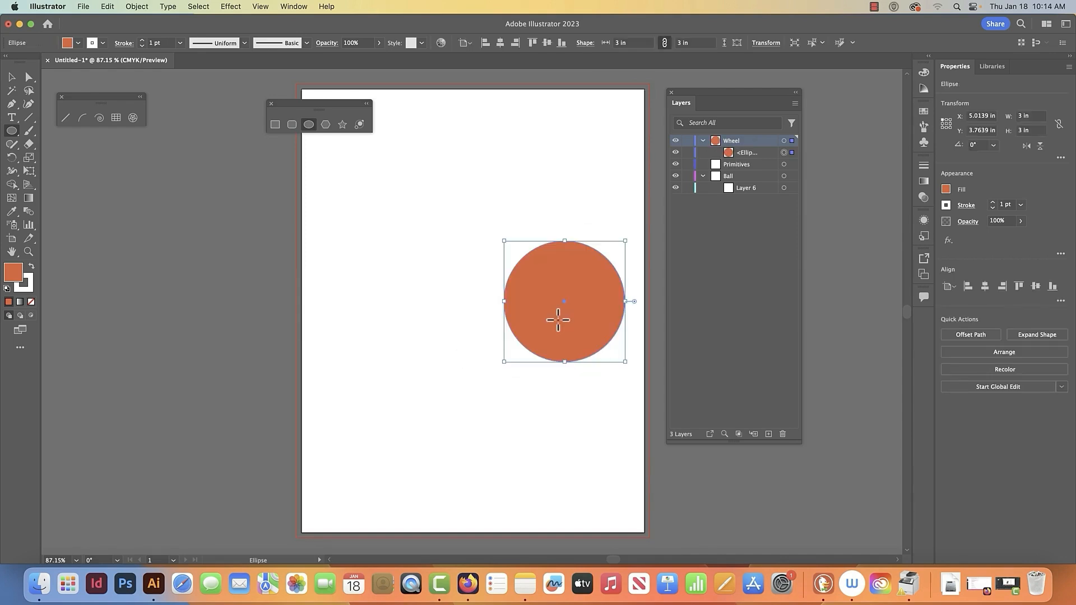
key("Delete")
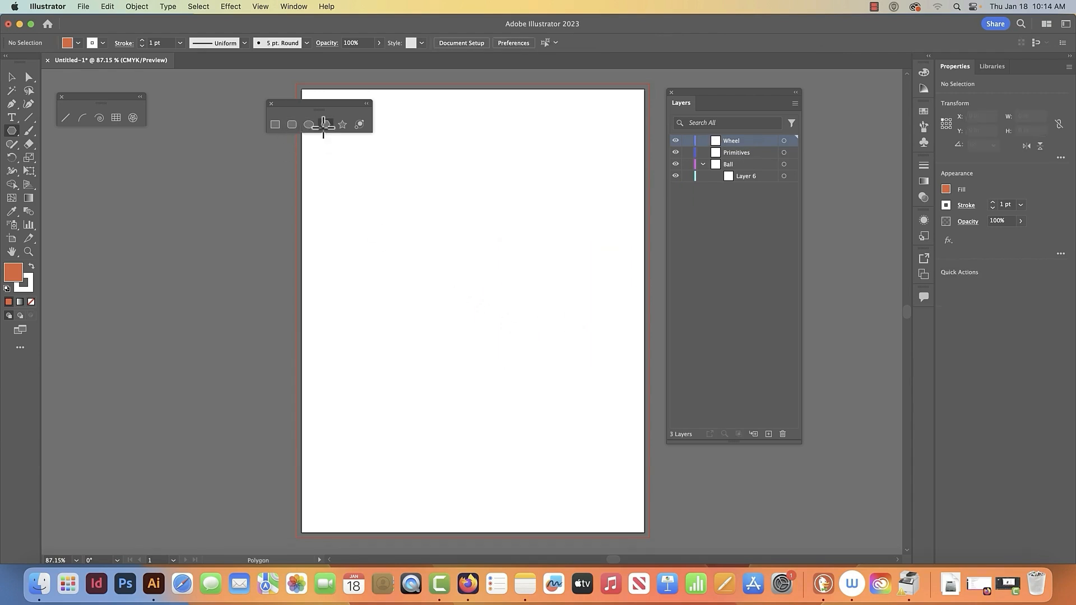
Create a six-sided polygon with a 3 in radius in the upper half of the artboard.
left_click(458, 230)
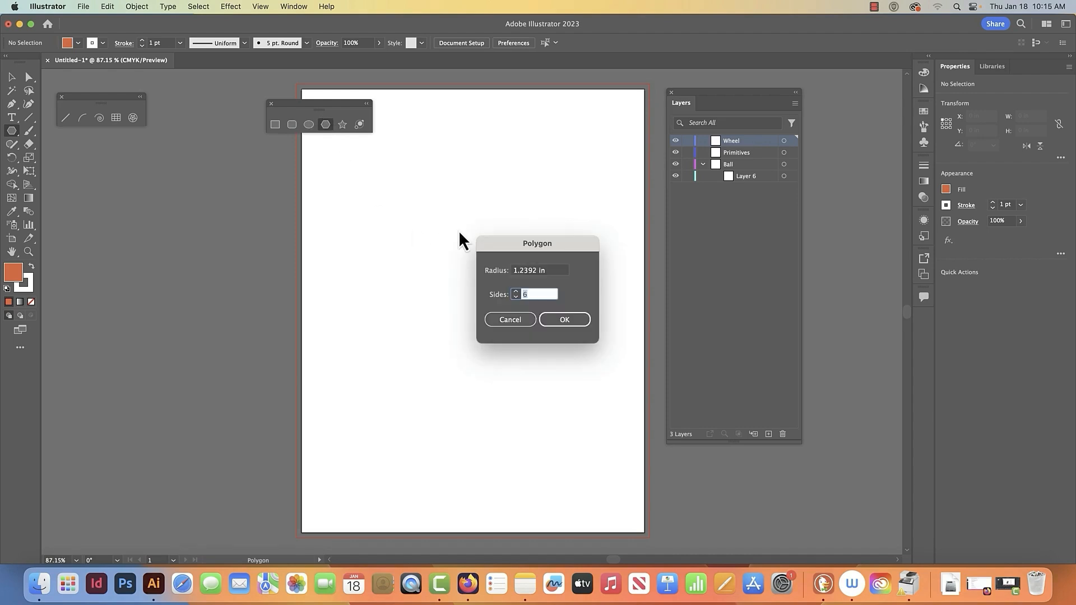
left_click(518, 272)
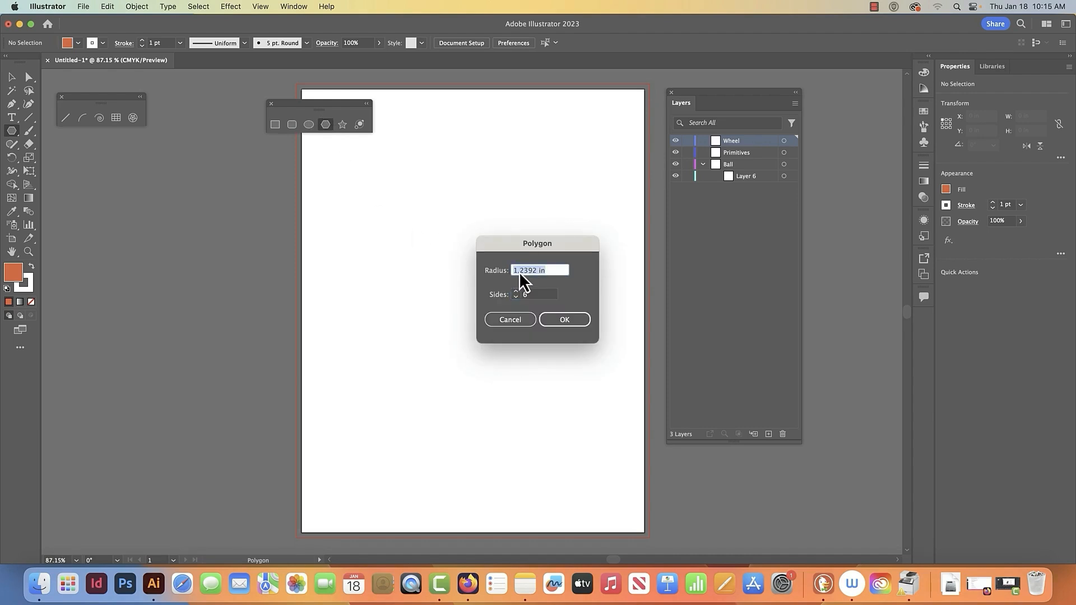
left_click(562, 321)
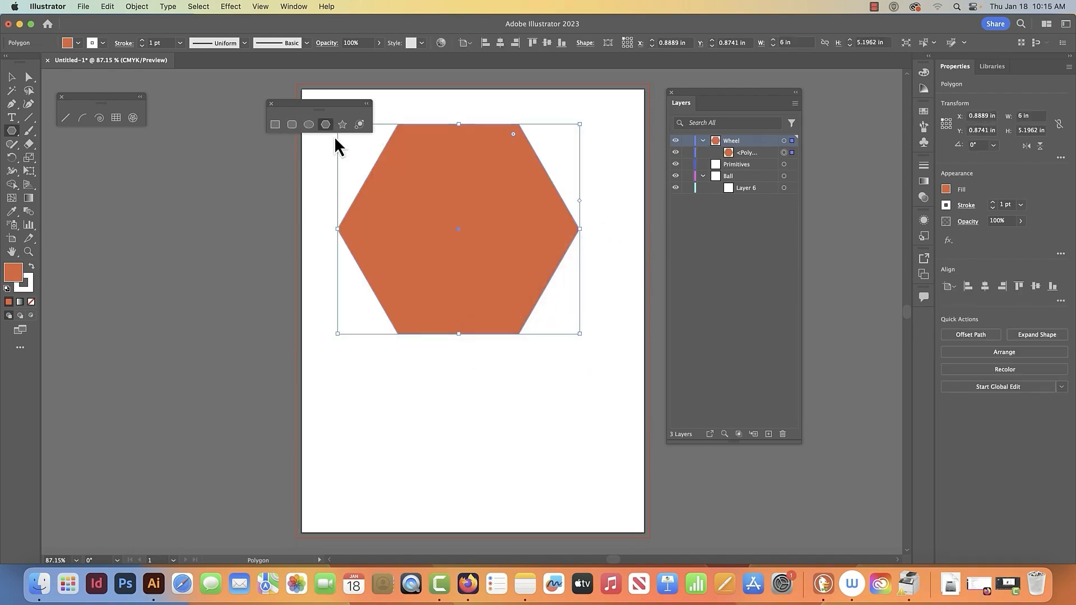
Create a three-sided polygon with a 3 in radius, centred just below the hexagon.
left_click(425, 353)
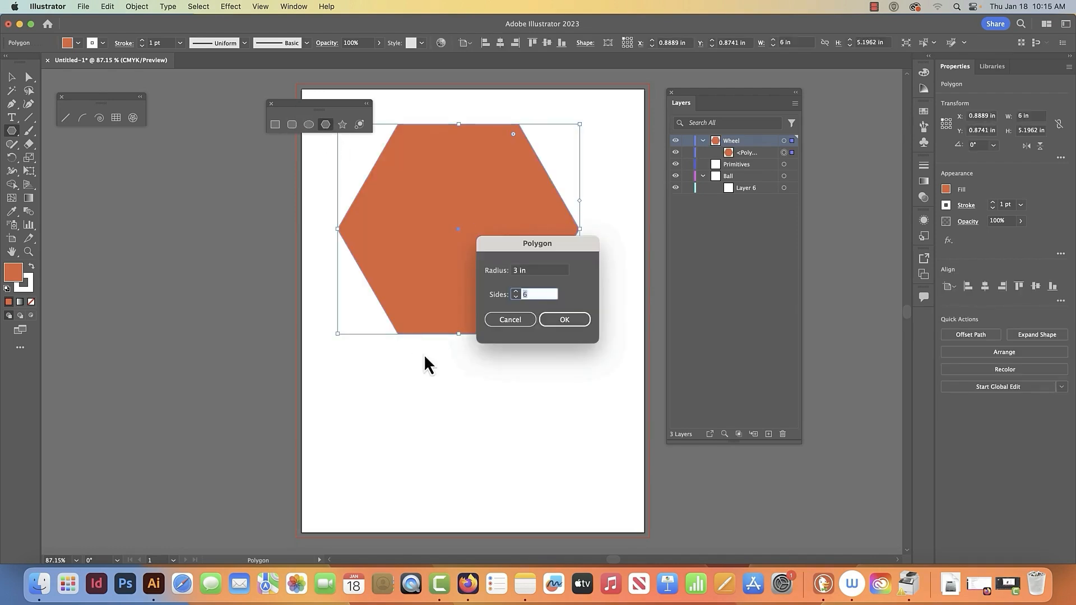
left_click(516, 297)
left_click(515, 297)
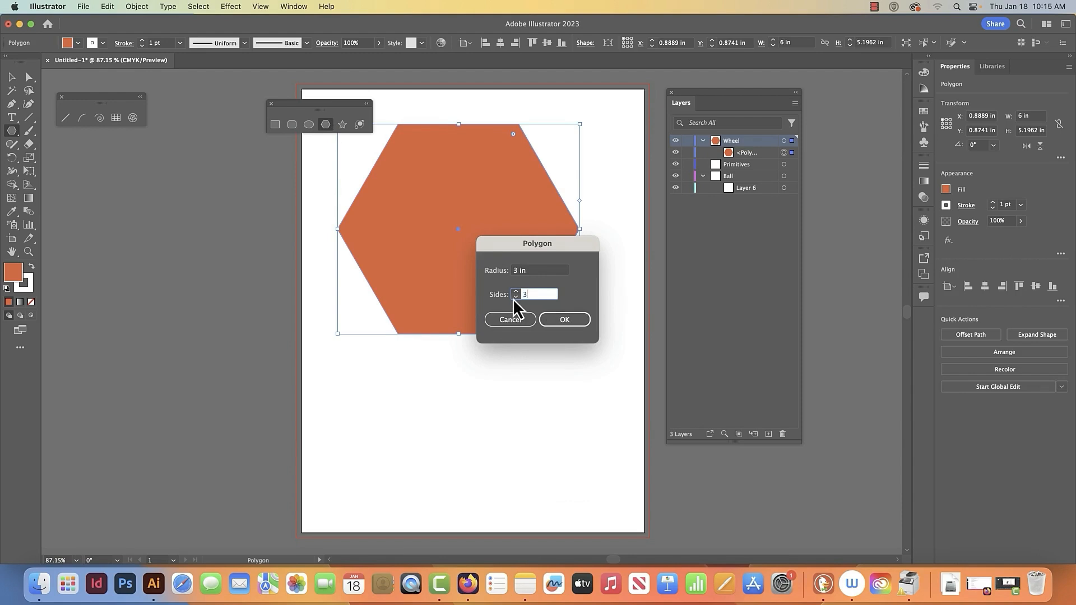
left_click(561, 322)
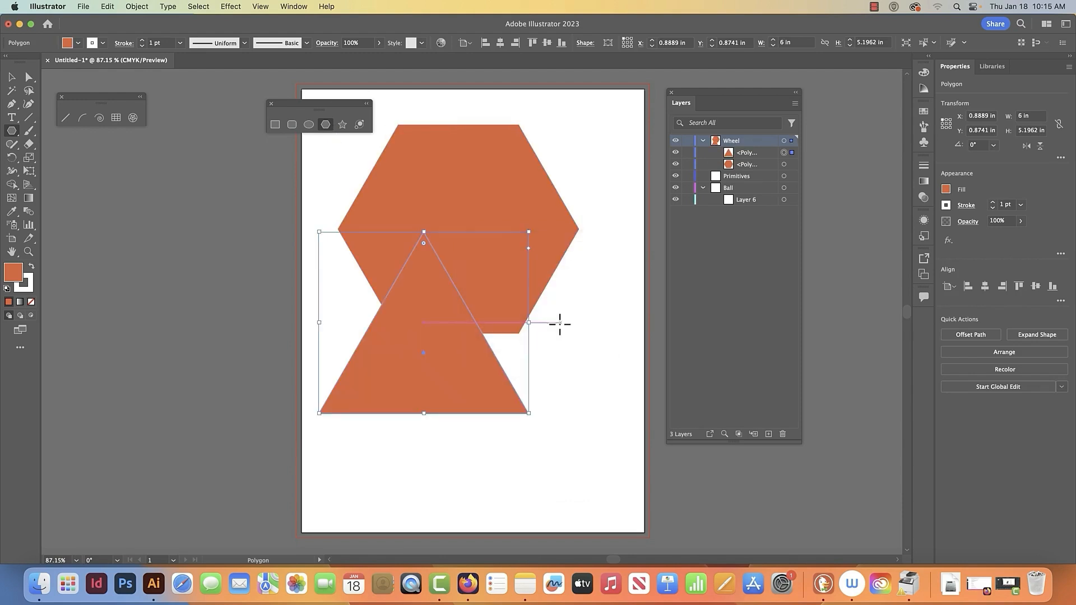
Create a ten-sided polygon with a 3 in radius at the artboard's left edge.
left_click(326, 126)
left_click(302, 177)
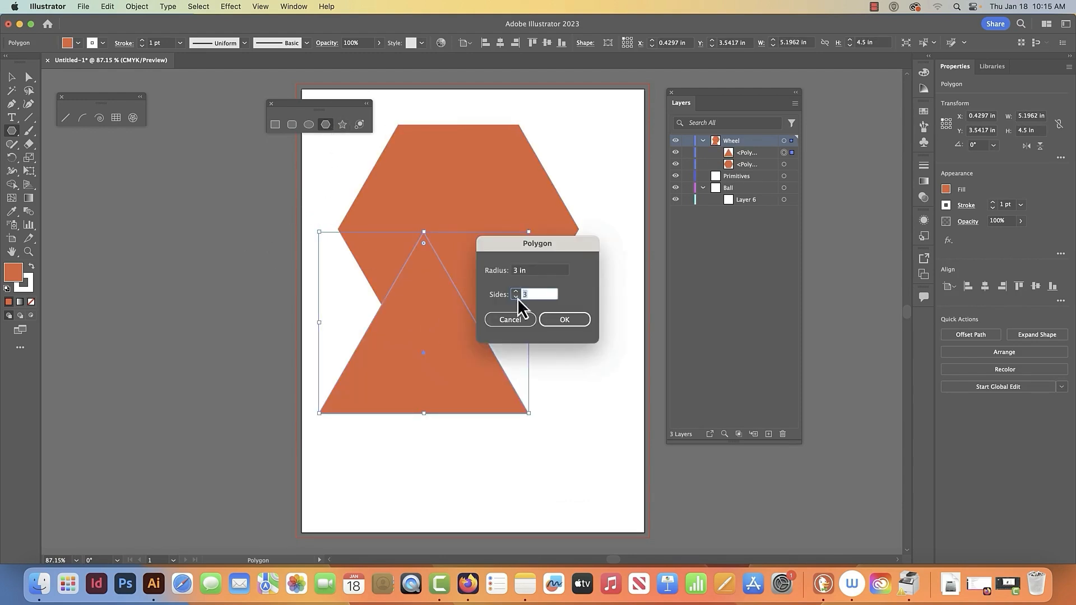
type("10")
key("Return")
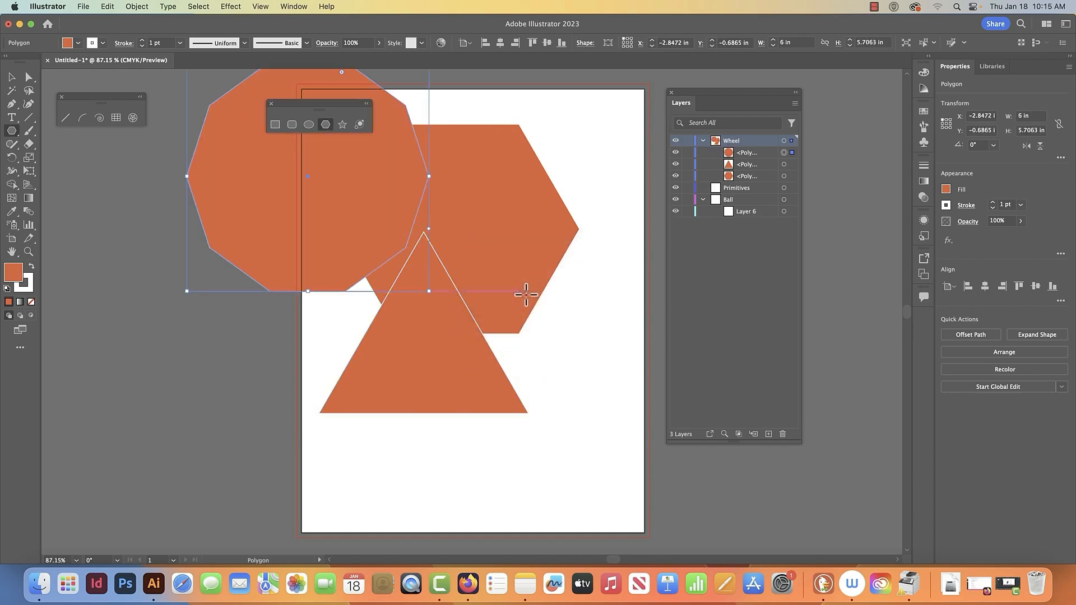
Move the three polygons apart, with the decagon upper left, the hexagon in the middle and the triangle lower right.
left_click(12, 77)
left_click_drag(352, 275, 252, 389)
left_click_drag(519, 414, 660, 497)
left_click_drag(512, 251, 497, 304)
left_click_drag(560, 409, 581, 362)
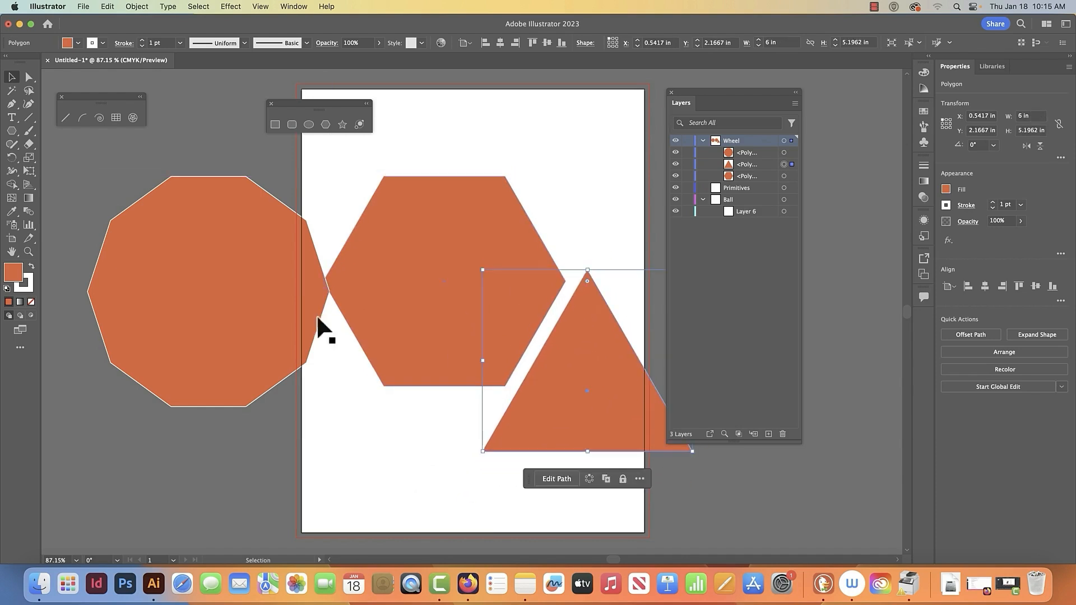
left_click_drag(292, 292, 309, 194)
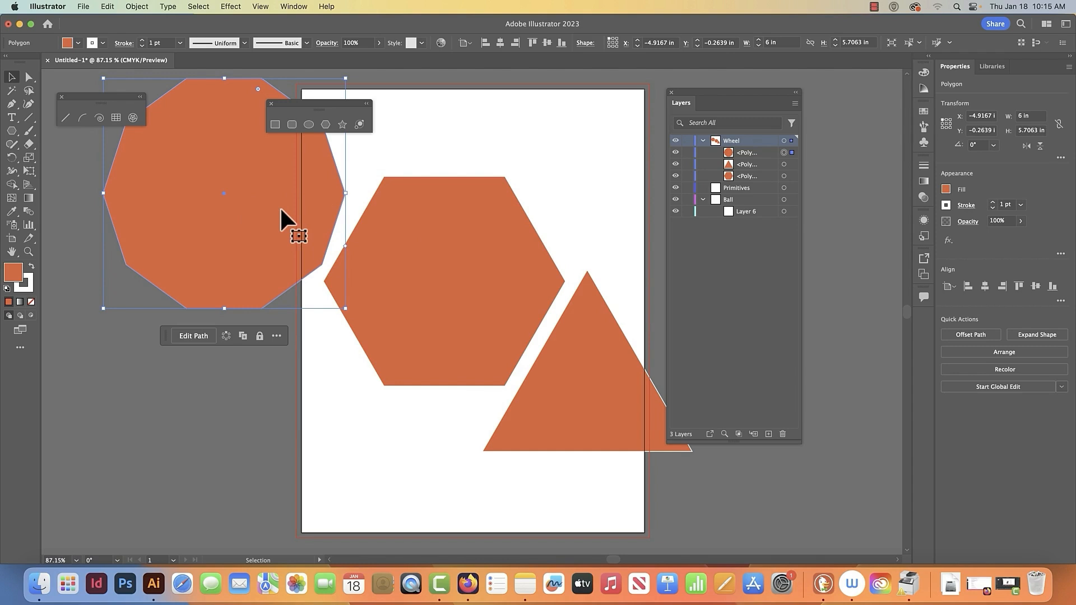
Widen the Layers panel to fit the full object names, and add a rounded rectangle near the artboard's upper-right corner.
left_click(1061, 159)
left_click_drag(801, 211, 901, 205)
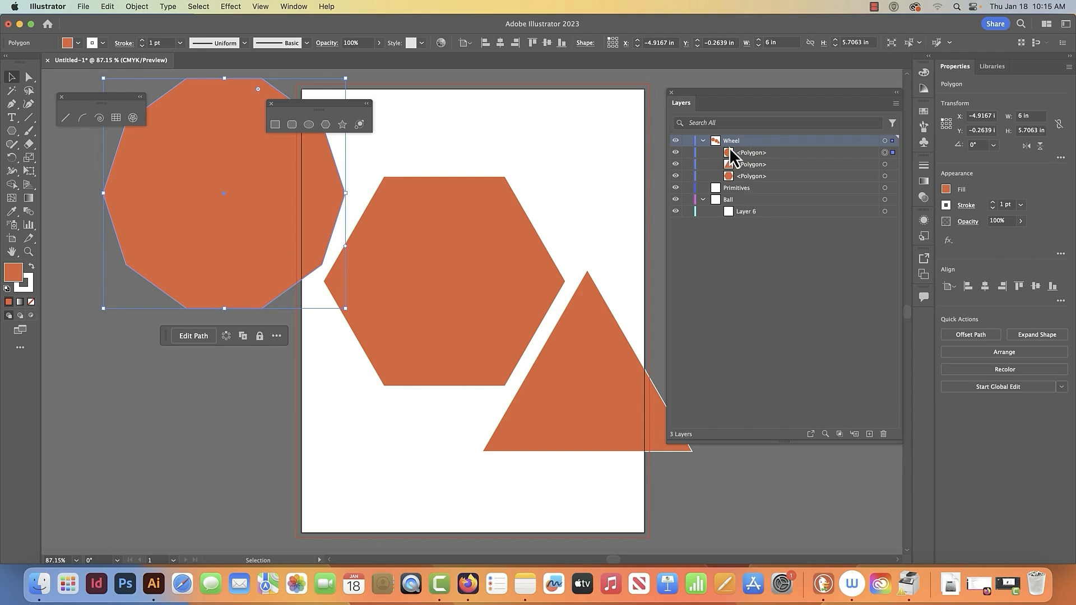
left_click(576, 163)
left_click(578, 325)
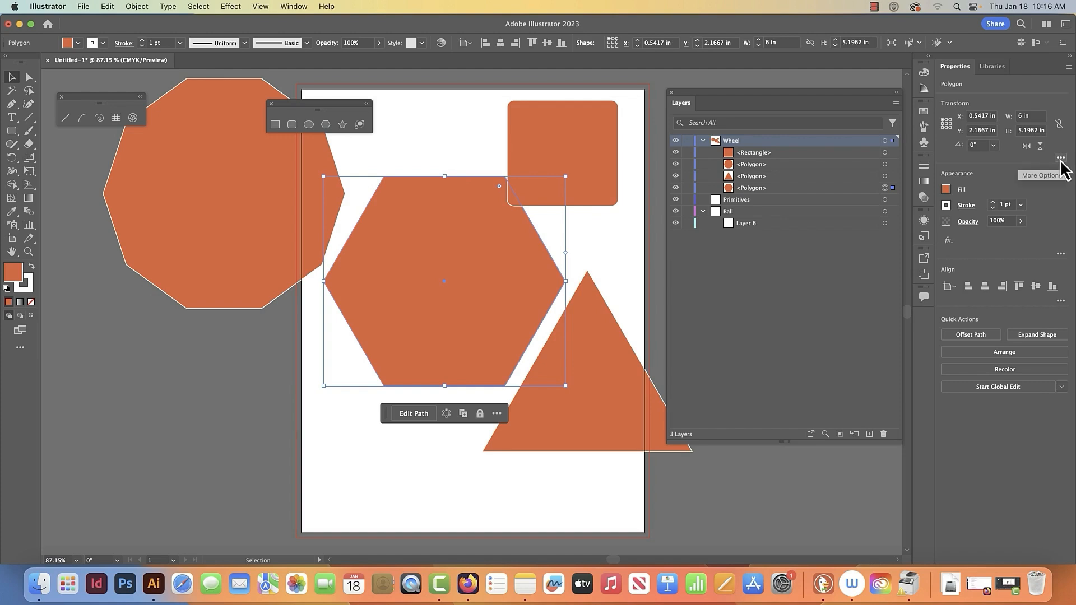
Change the hexagon's side count to 5 to turn it into a pentagon.
left_click(1061, 159)
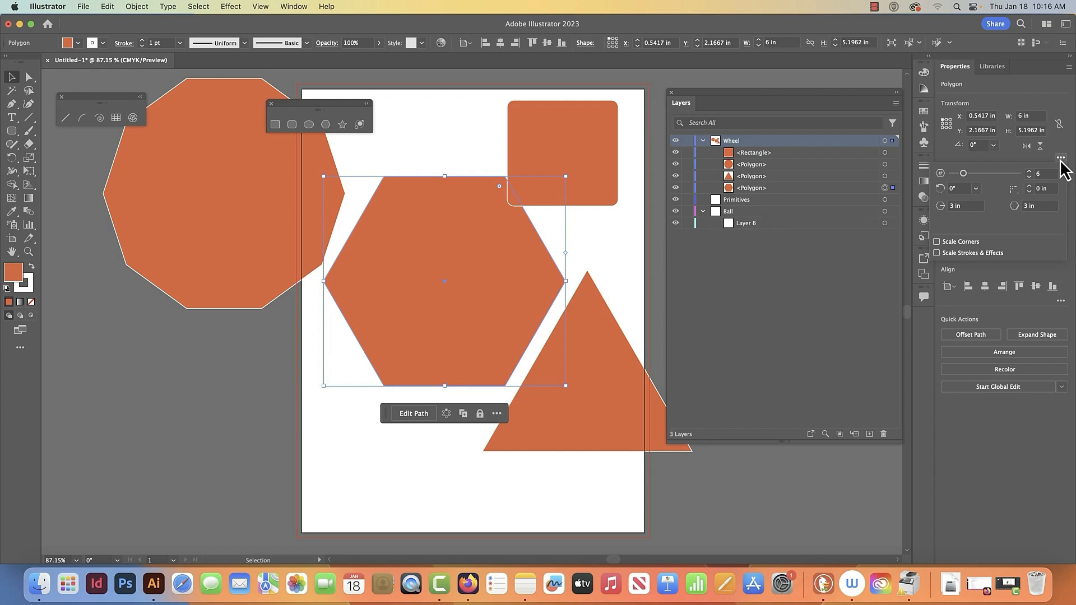
left_click(1029, 172)
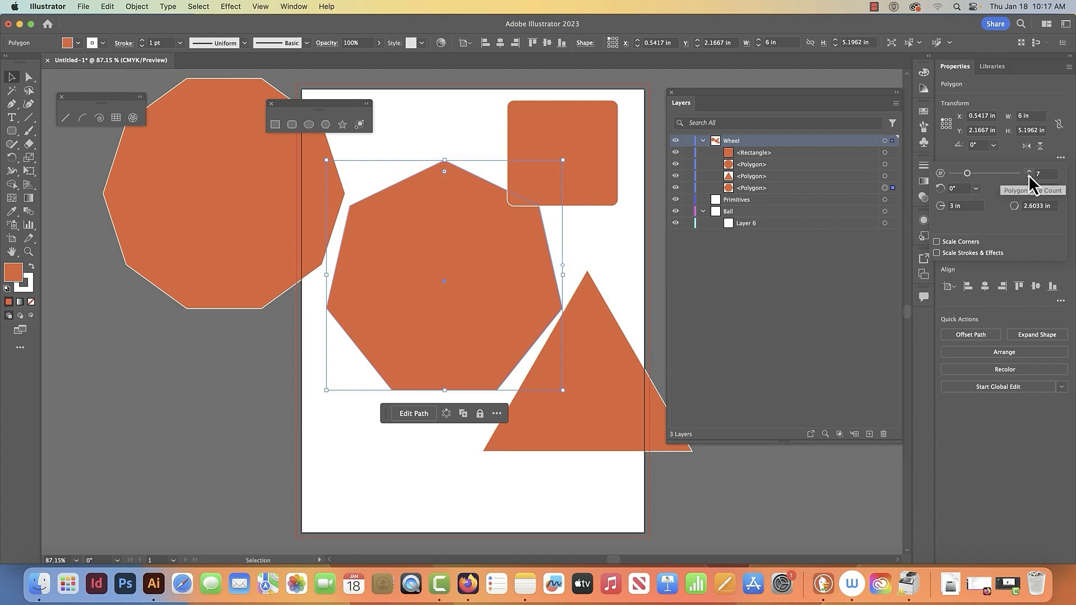
left_click(1029, 173)
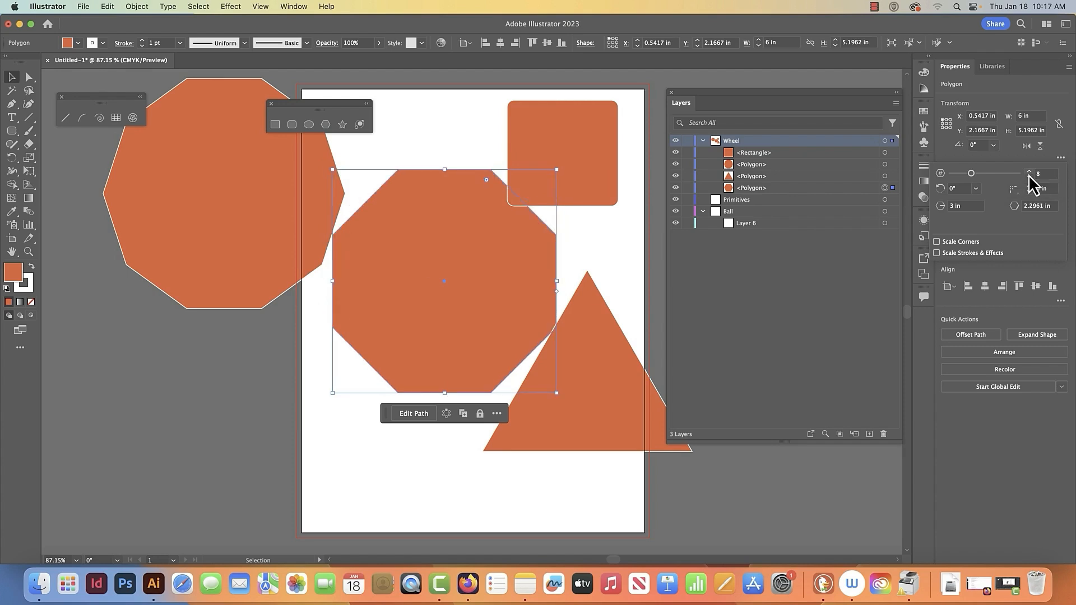
left_click(1029, 176)
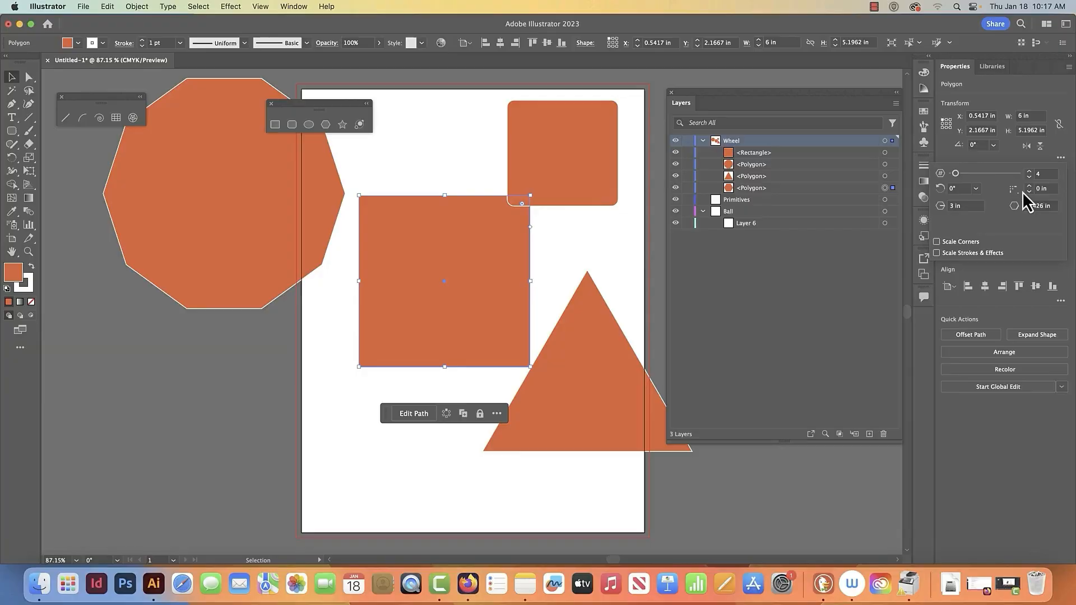
left_click(1029, 171)
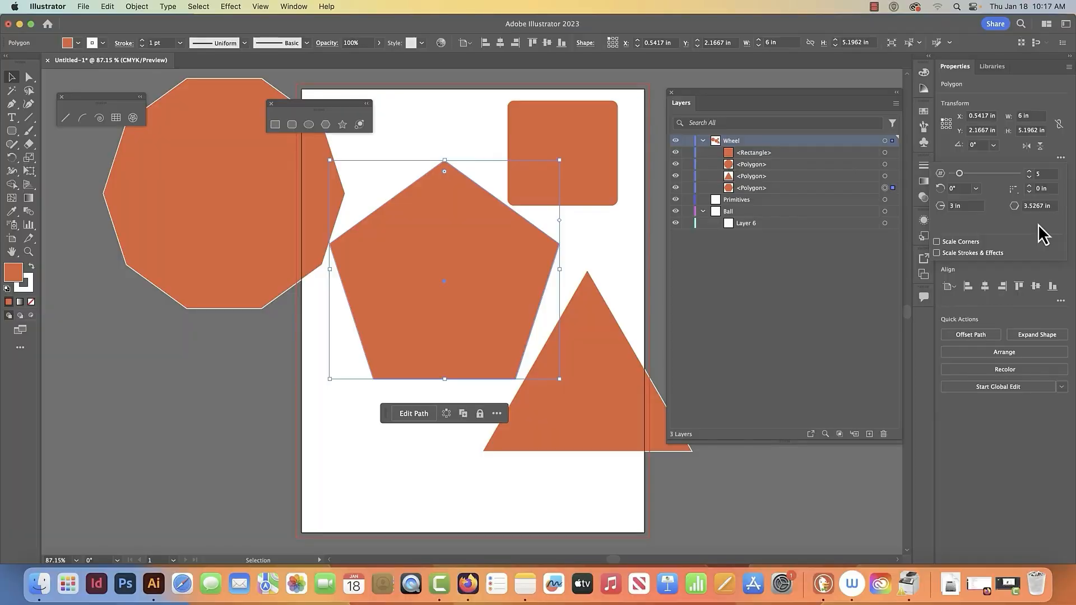
Try a 1.25 in corner radius on the pentagon, and reset the radius to 0 in.
left_click(1030, 189)
left_click(1030, 189)
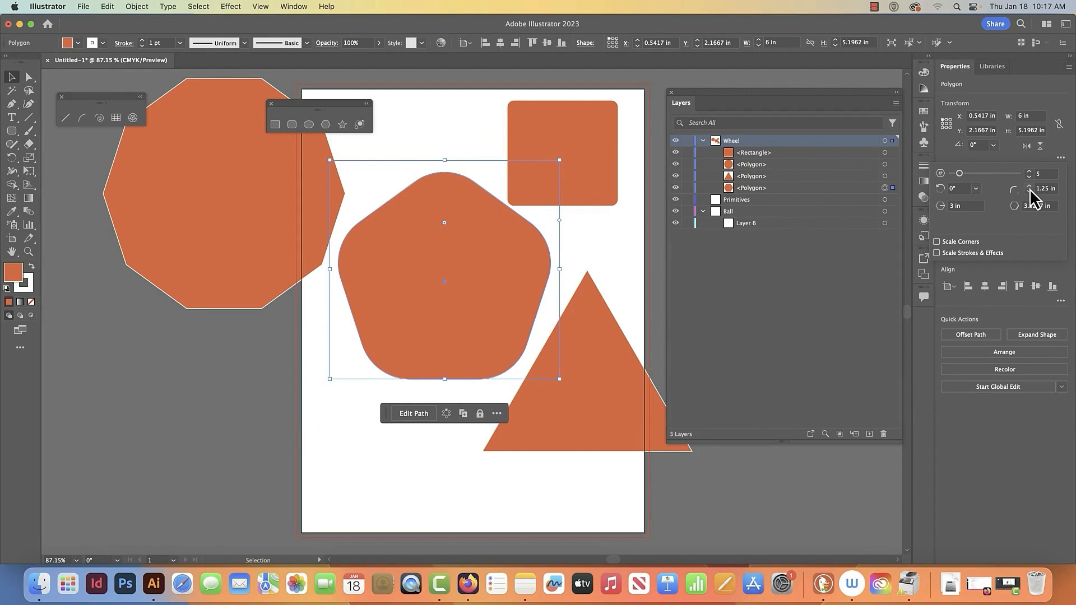
left_click(1030, 193)
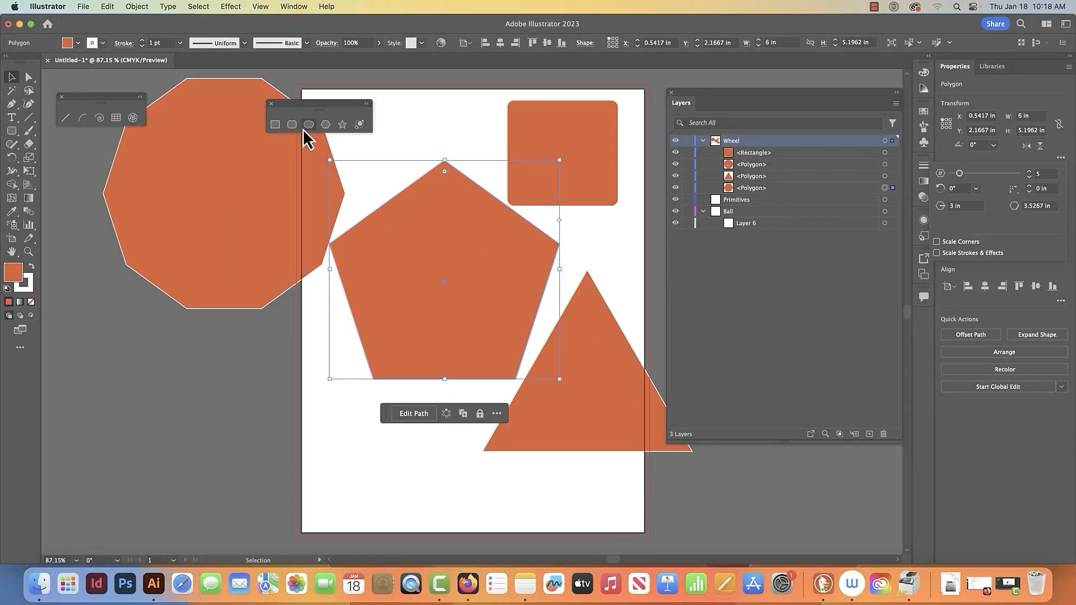
Draw an ellipse about 3.71 in wide and 3.64 in high overlapping the pentagon and the rounded rectangle.
left_click(359, 125)
left_click(308, 124)
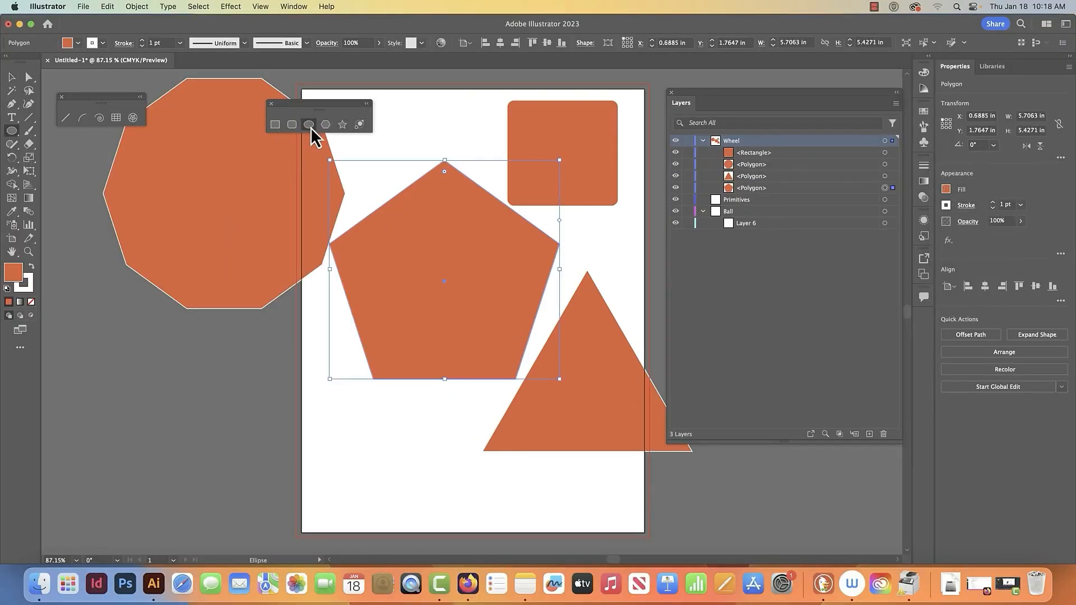
left_click_drag(413, 122, 578, 262)
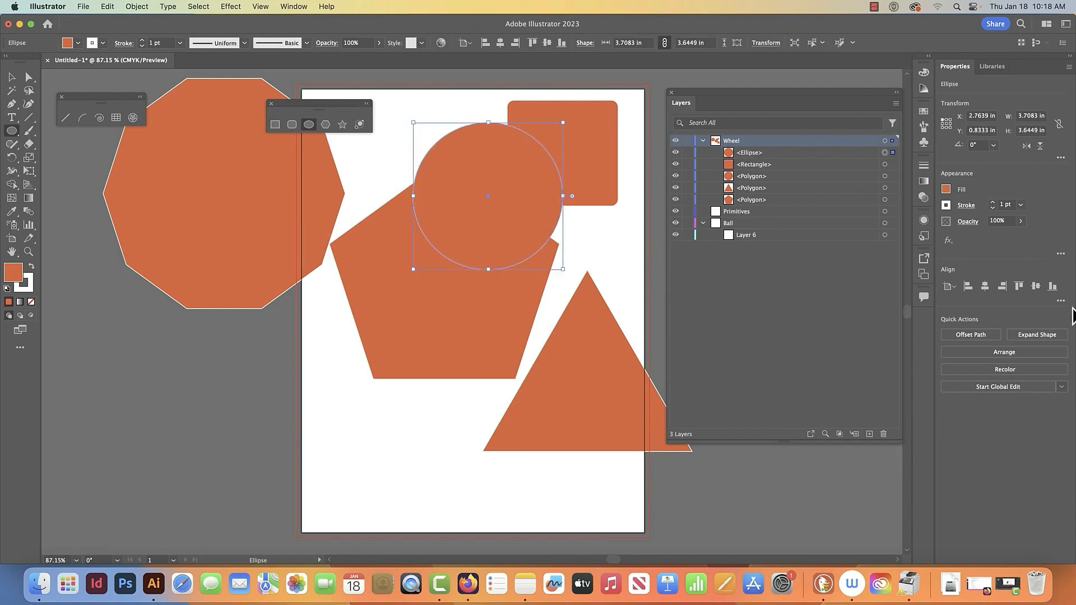
Set the ellipse's pie start angle to 30°, invert the pie to a narrow wedge, and invert it back.
left_click(1061, 158)
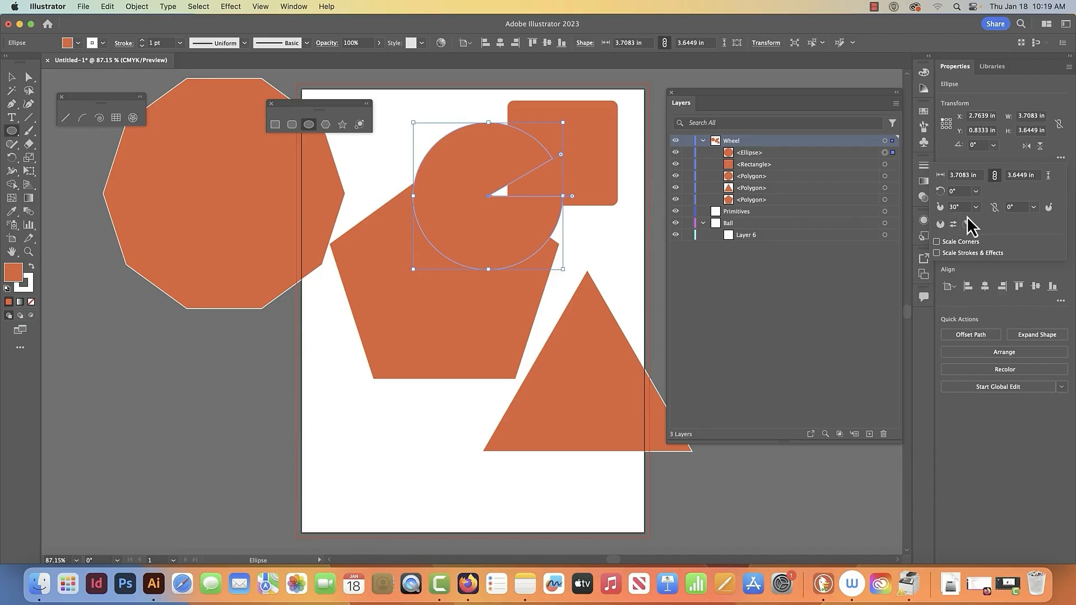
left_click(953, 226)
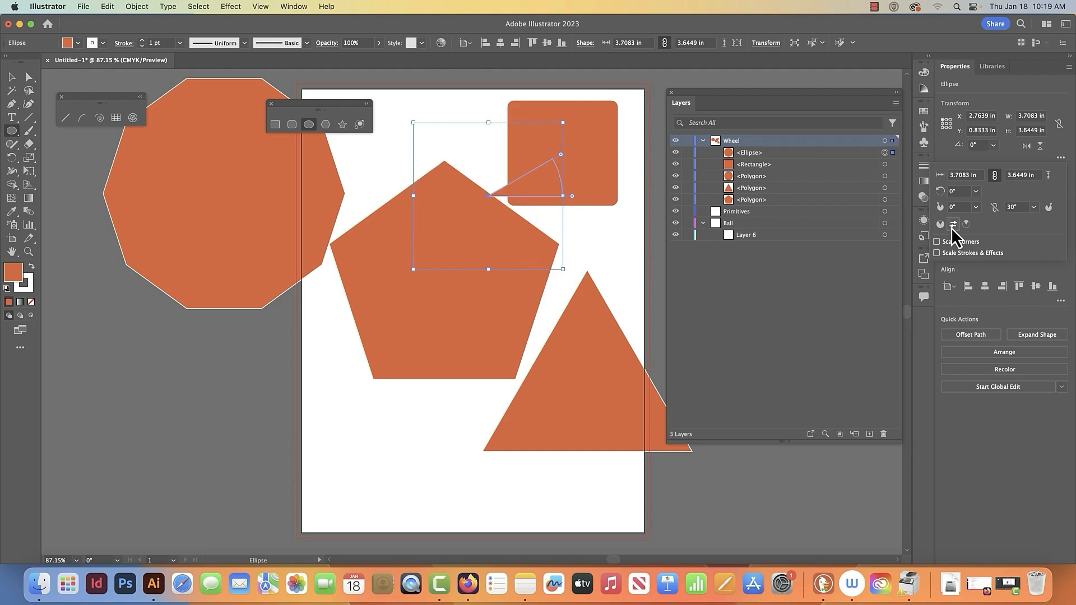
left_click(951, 226)
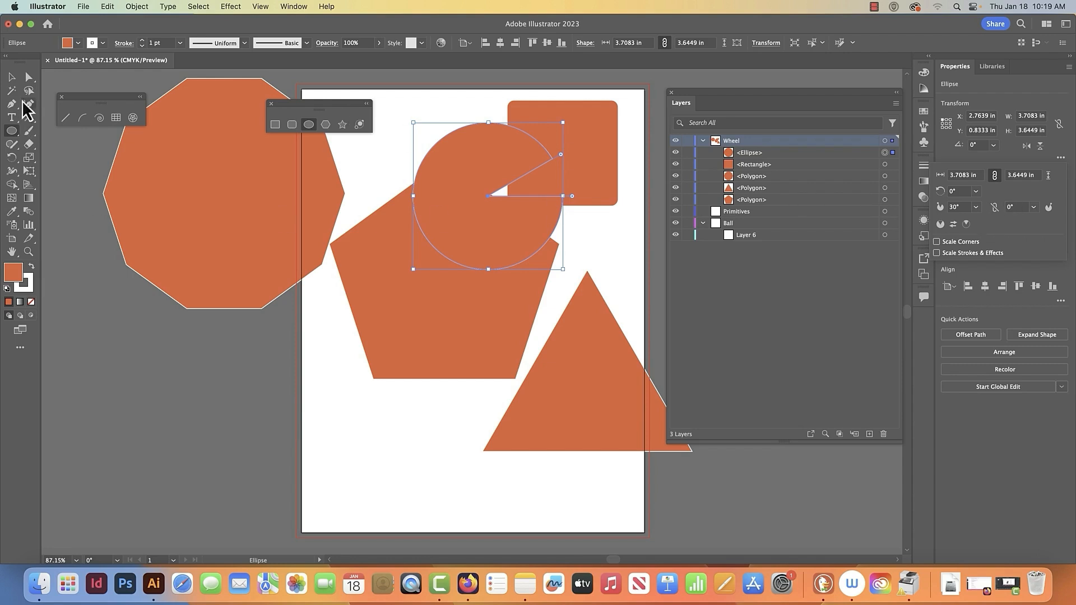
Select all the shapes and delete them to clear the artboard.
left_click(12, 78)
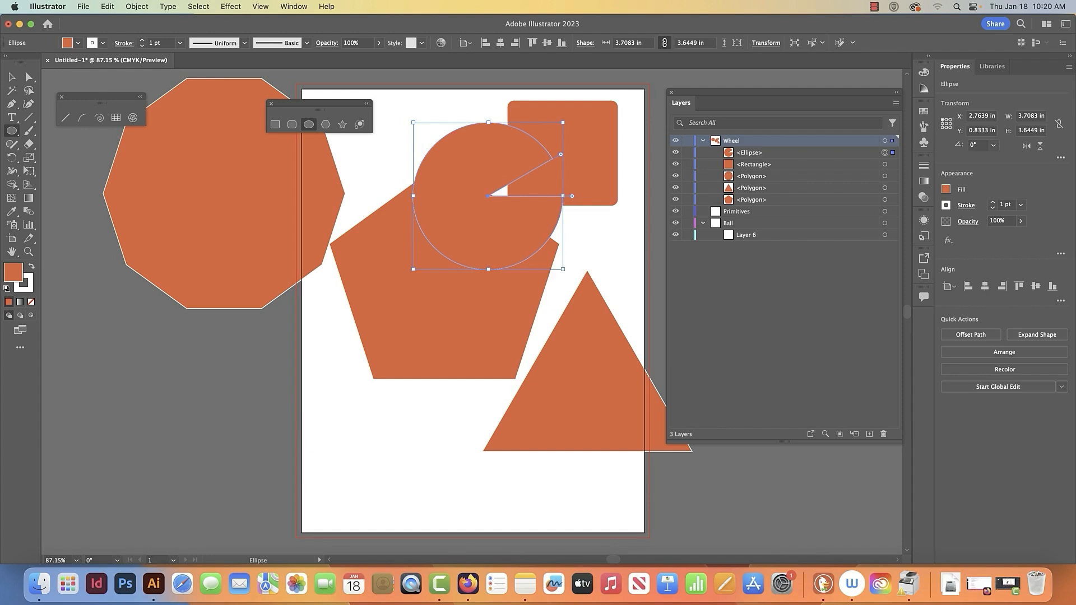
left_click(12, 76)
left_click(310, 445)
key("super+a")
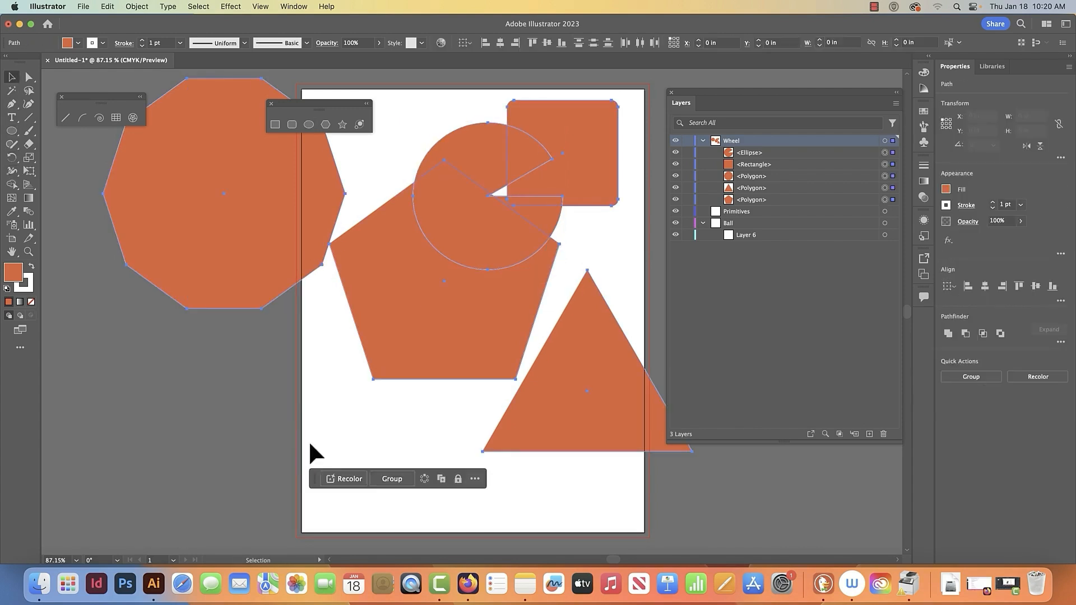
key("Delete")
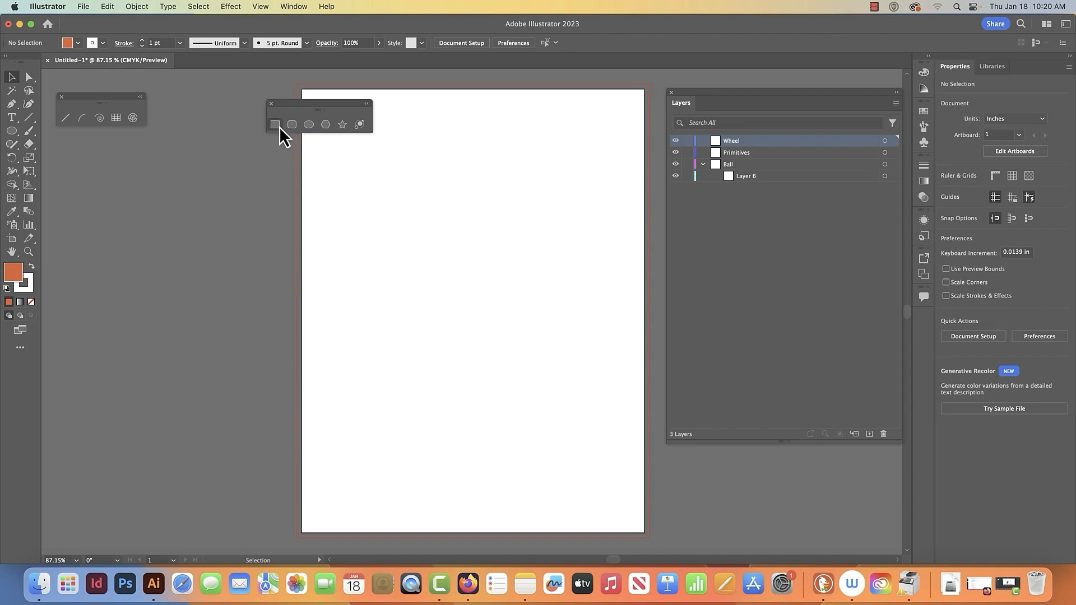
Create a 3 in by 3 in square near the middle of the artboard using exact dimensions, and delete it.
left_click(279, 127)
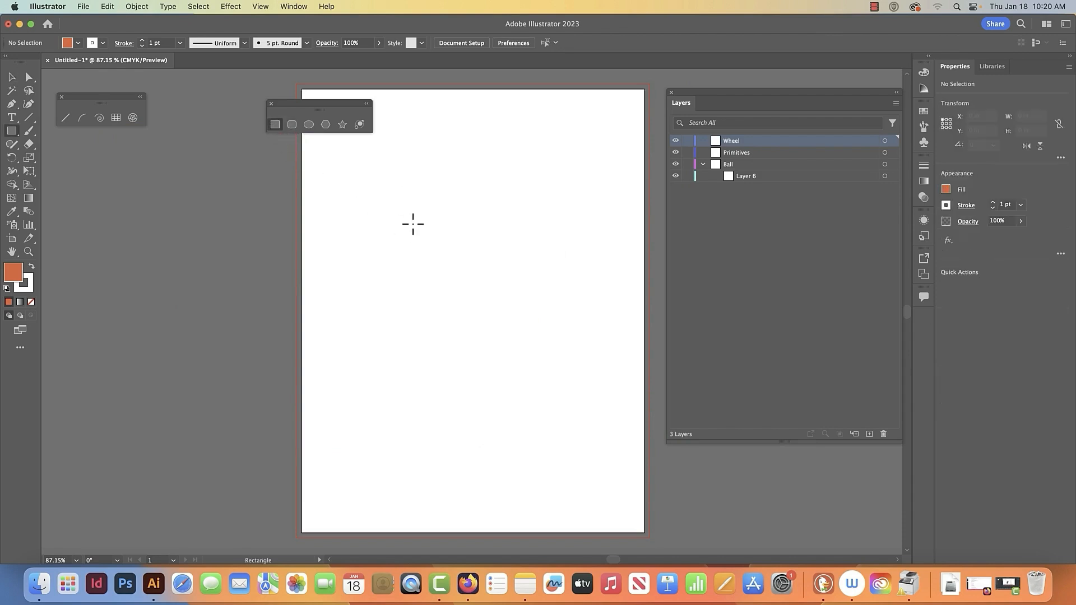
left_click(432, 215)
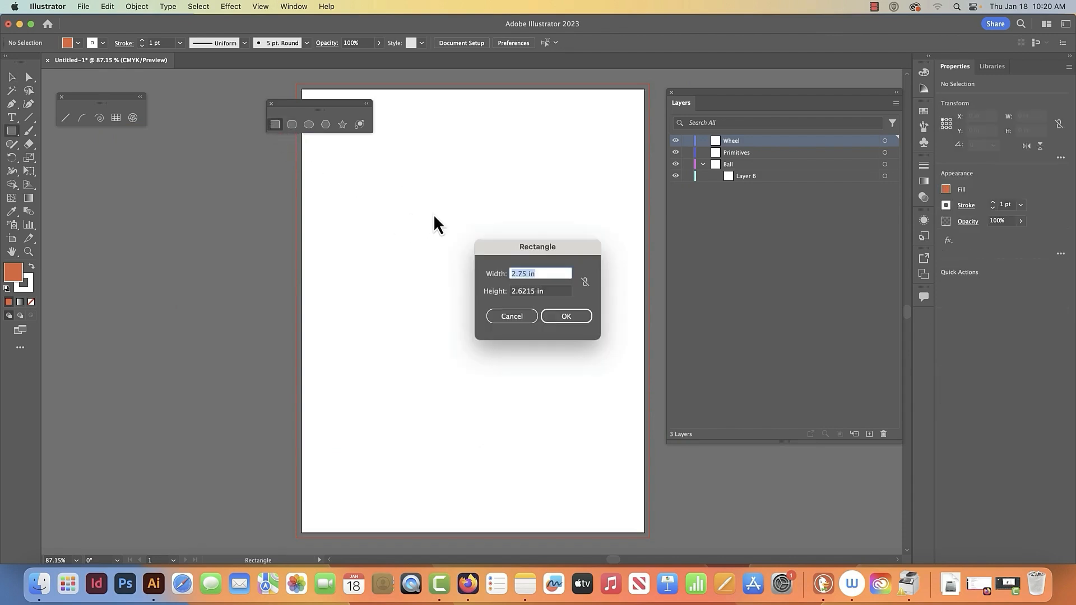
type("3")
key("Tab")
type("3")
left_click(553, 318)
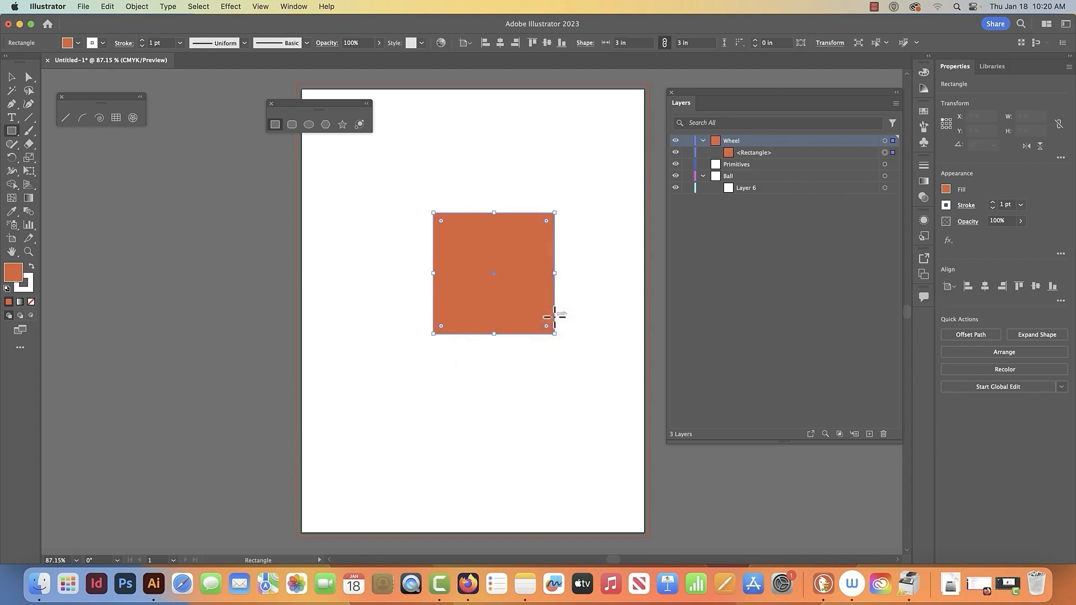
left_click(11, 77)
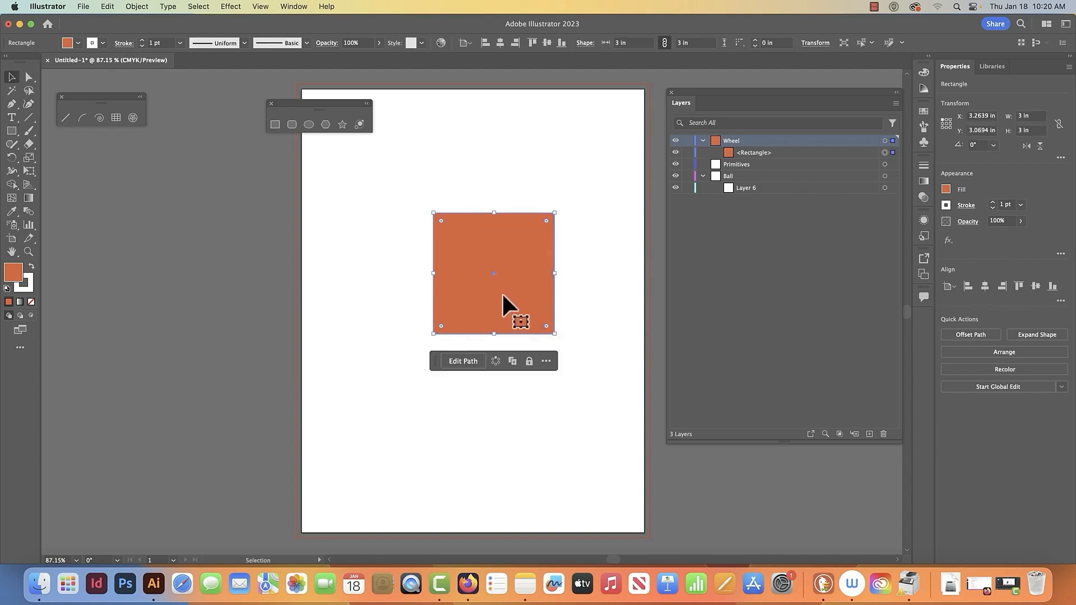
key("Delete")
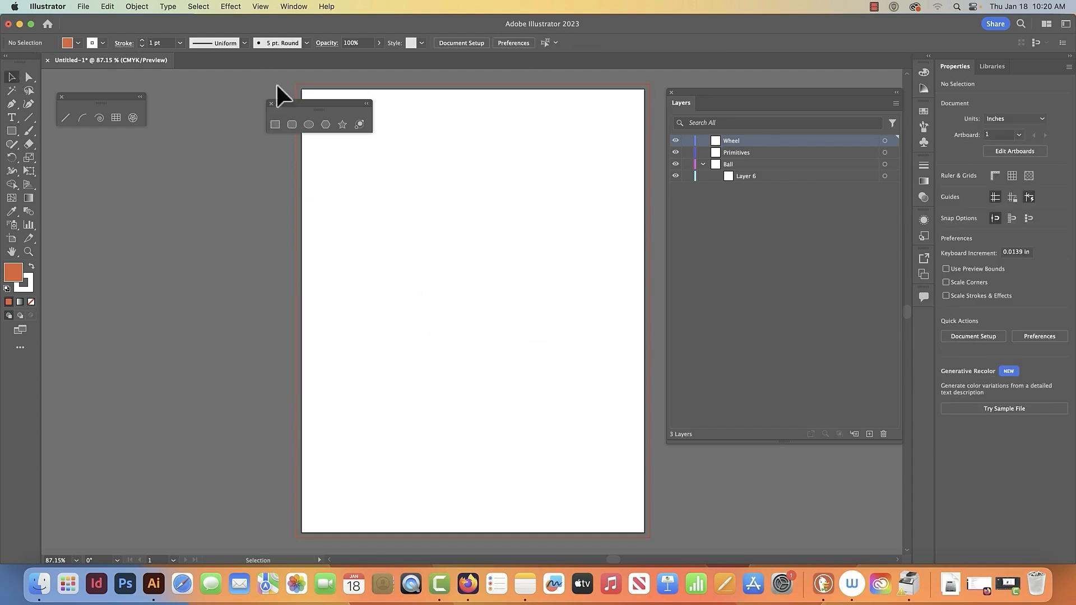
Check the width and height values offered for a new rectangle, and cancel without creating it.
left_click(275, 125)
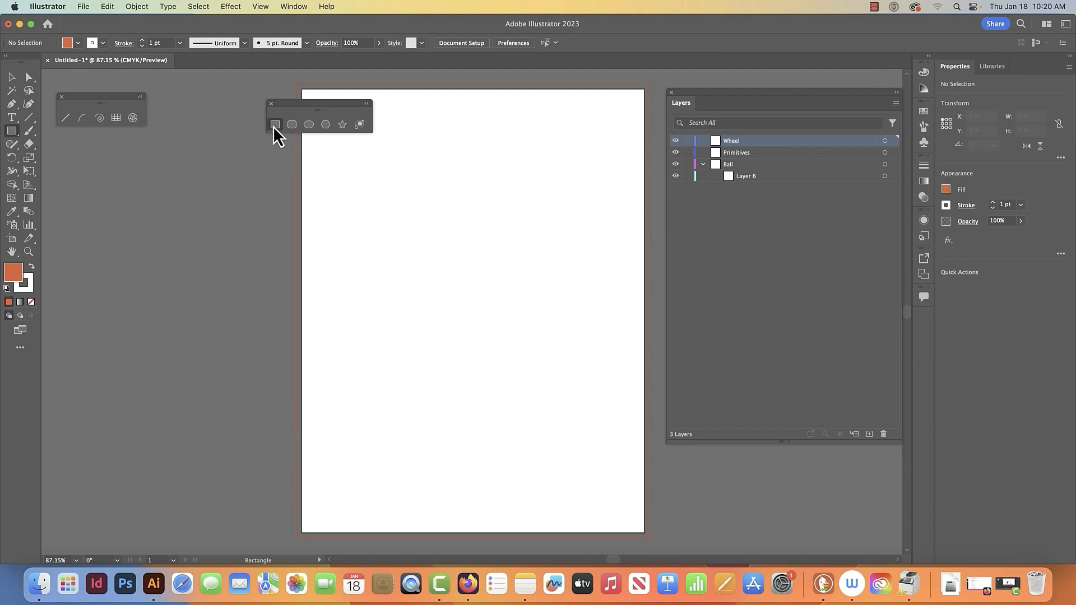
left_click(430, 256)
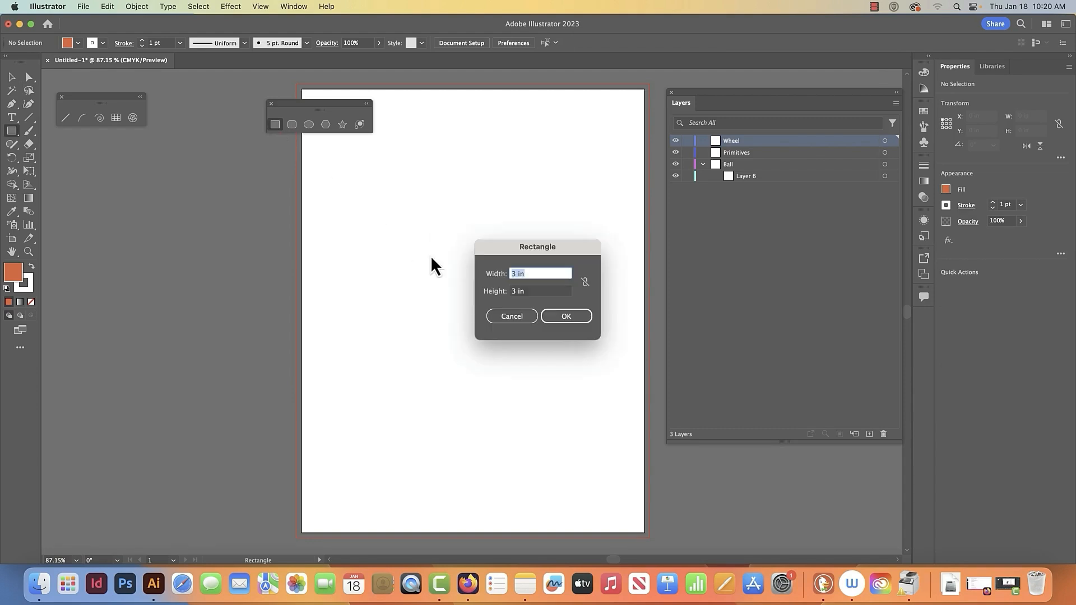
left_click(512, 319)
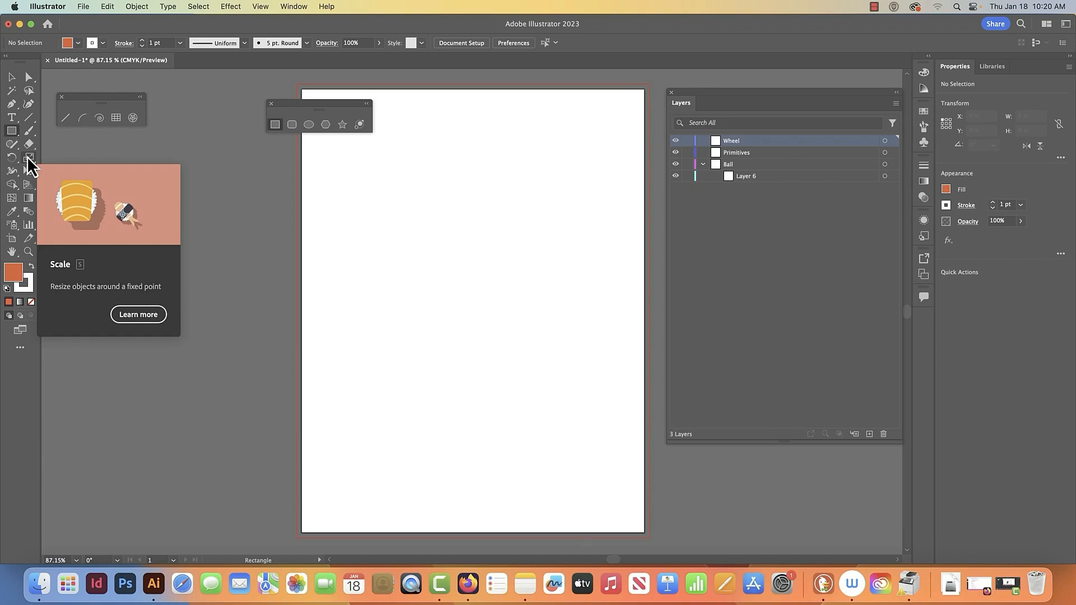
Look over the Scale tool's uniform, non-uniform and corner or stroke options, and cancel without scaling anything.
double_click(28, 157)
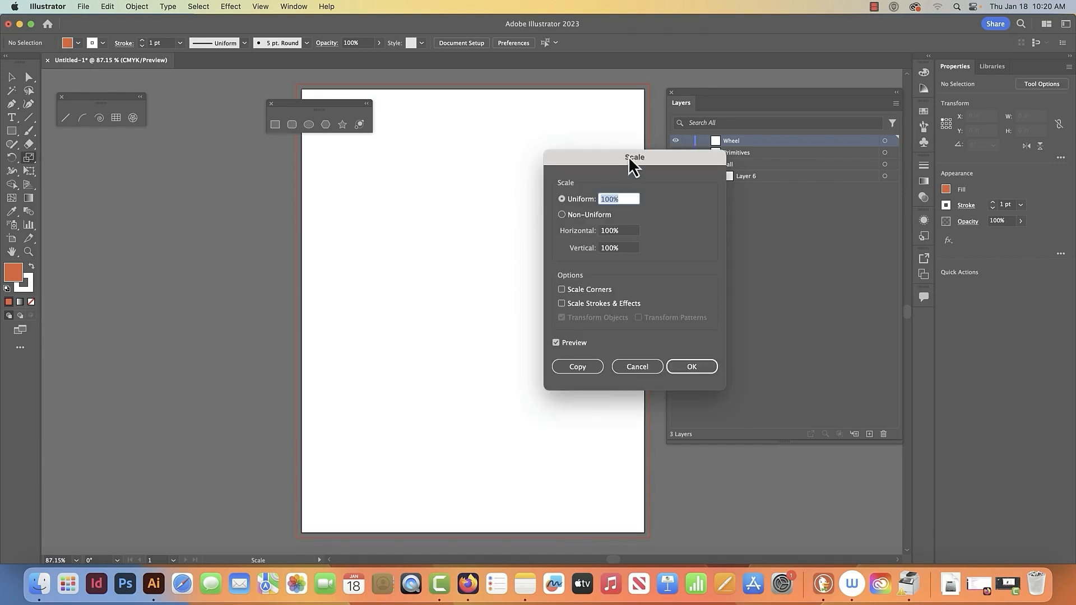
left_click_drag(627, 156, 469, 117)
left_click(482, 329)
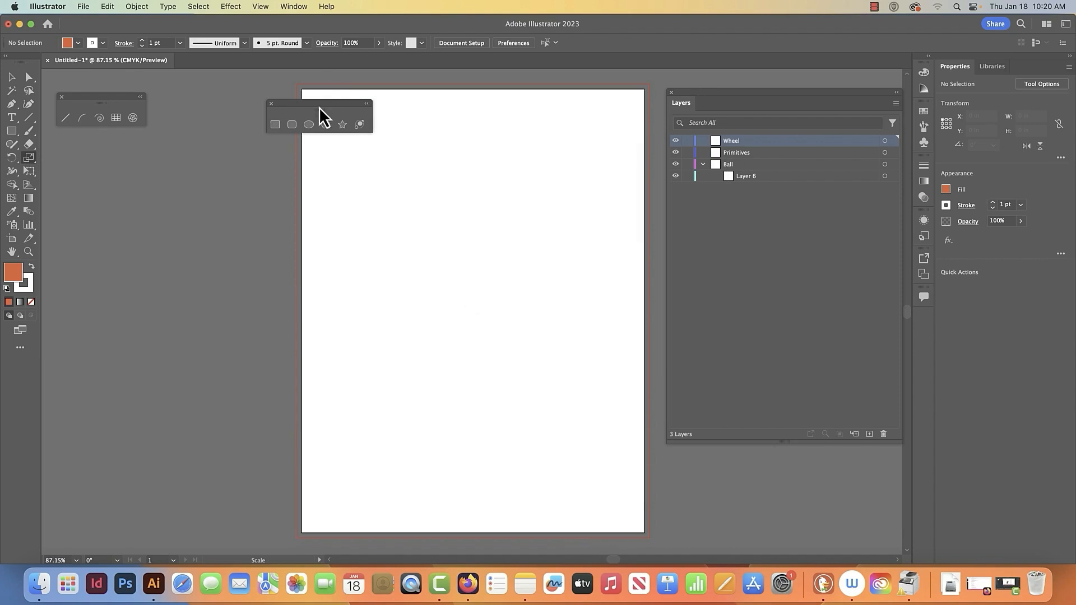
Move the floating shape tools beneath the floating line tools, and close both tool groups.
left_click_drag(318, 106, 109, 144)
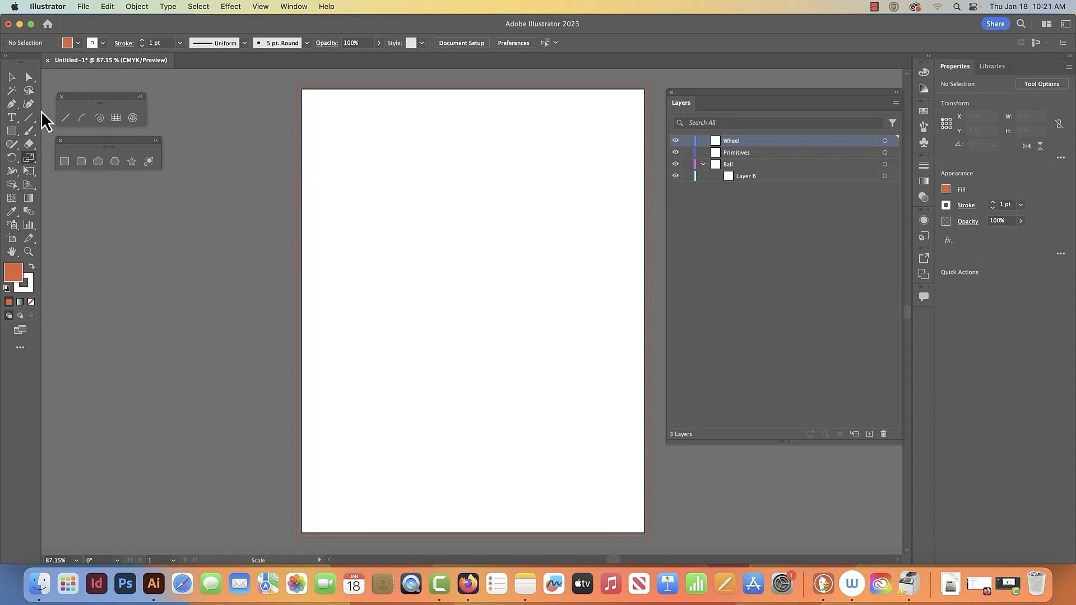
left_click(60, 141)
left_click(61, 97)
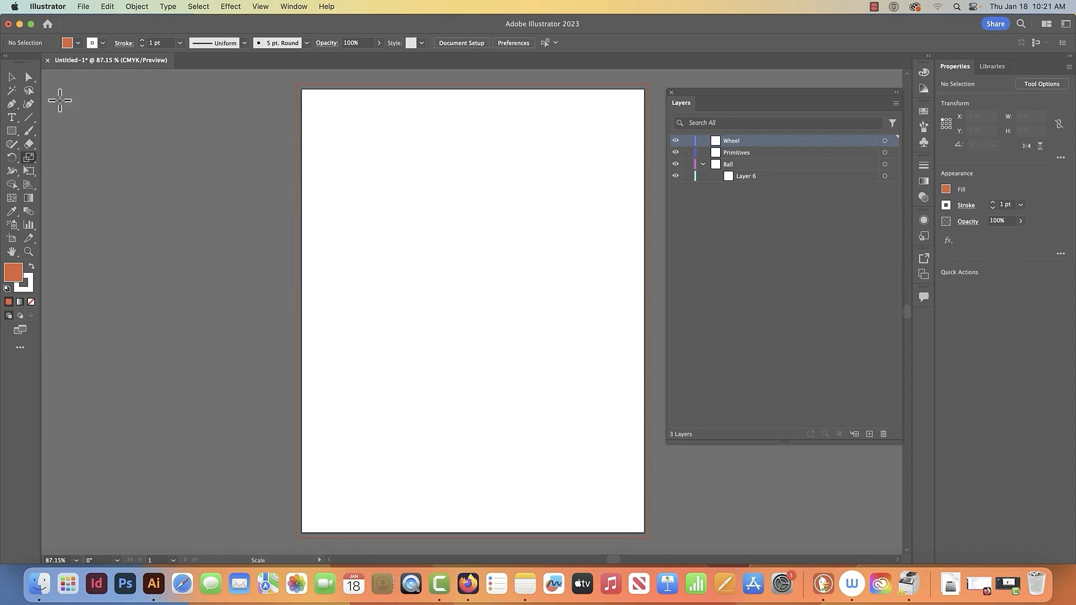